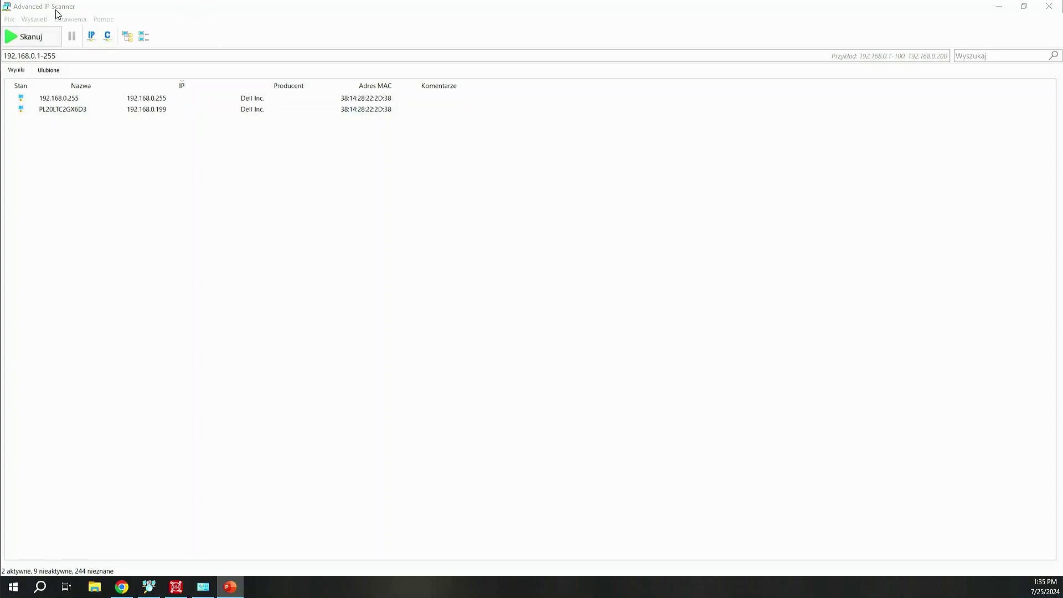
# - Clear the old results and rescan the 192.168.0.1-255 range, restarting the scan once
pyautogui.click(32, 41)
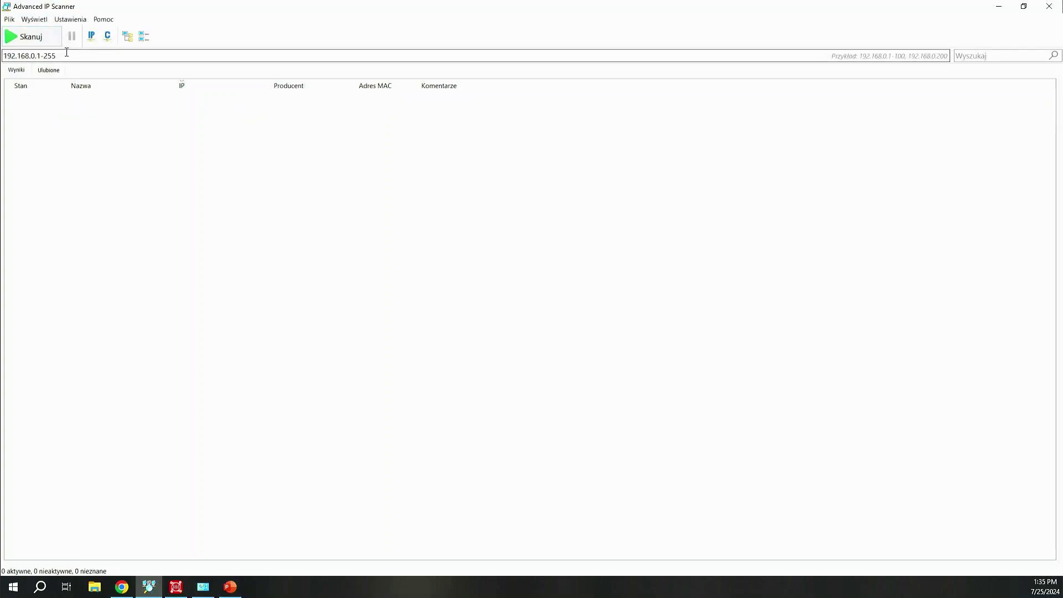
pyautogui.click(38, 38)
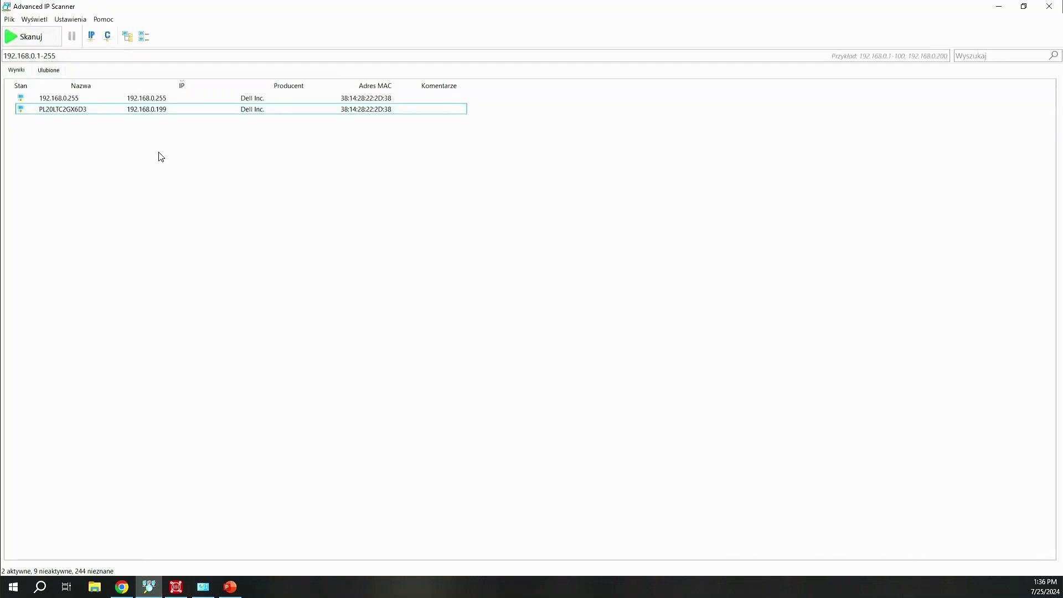
pyautogui.click(28, 37)
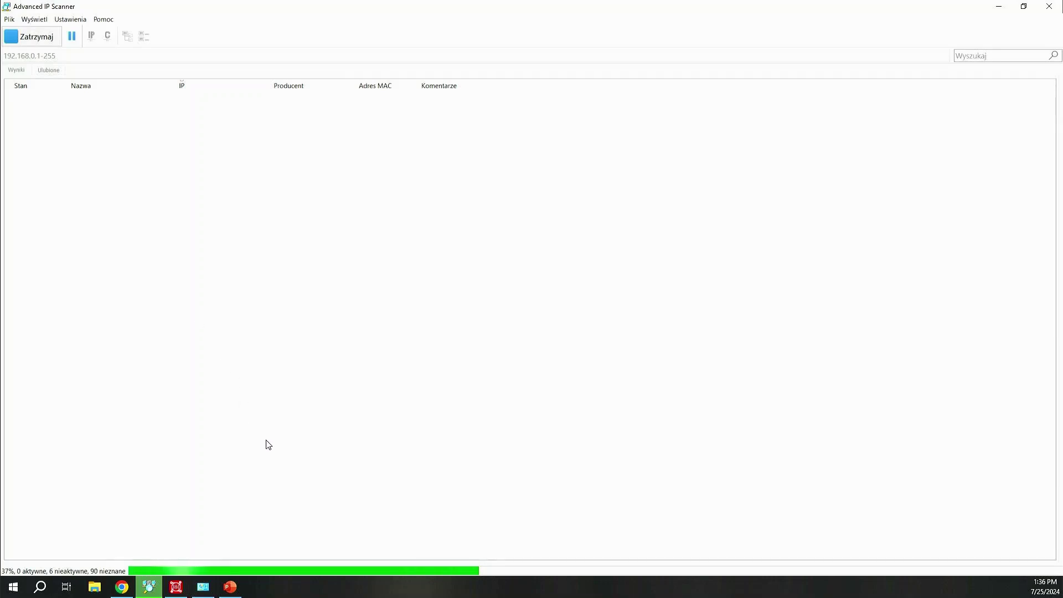
# - Open the Ethernet adapter's advanced IPv4 TCP/IP settings from Network Connections
pyautogui.moveTo(209, 591)
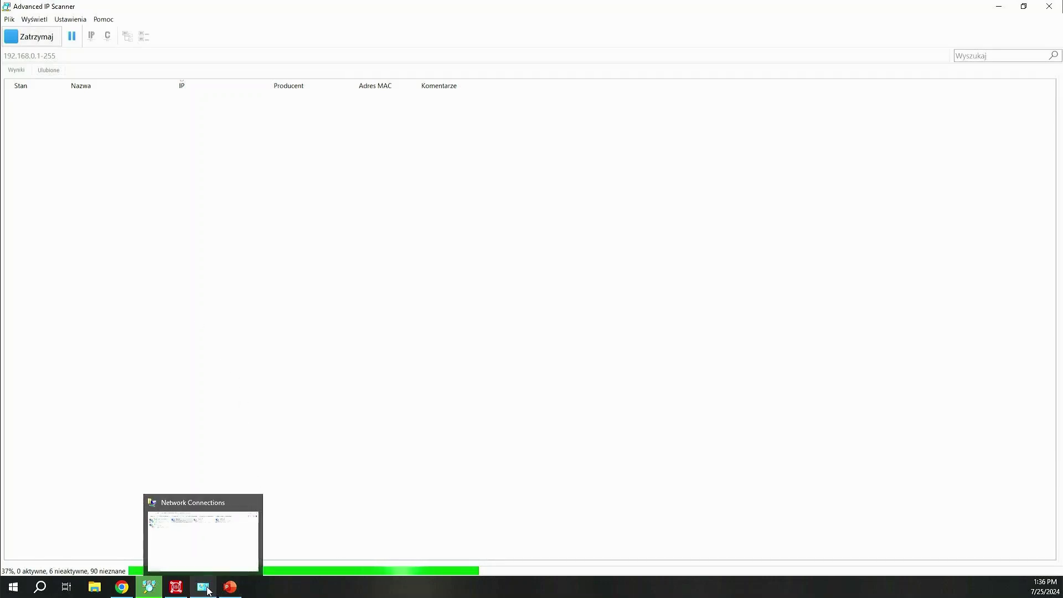
pyautogui.click(215, 553)
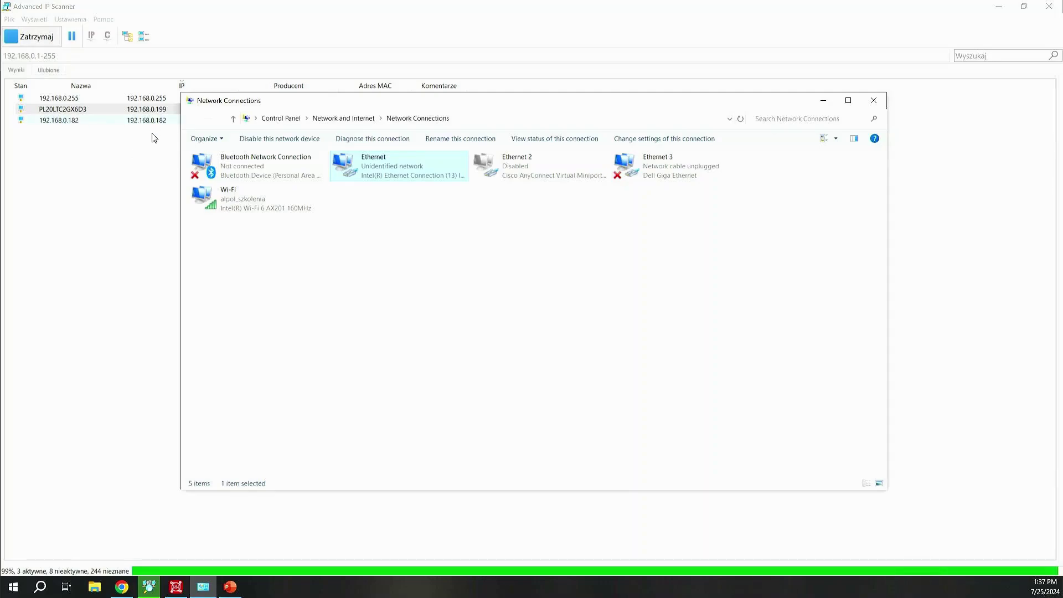
pyautogui.rightClick(380, 172)
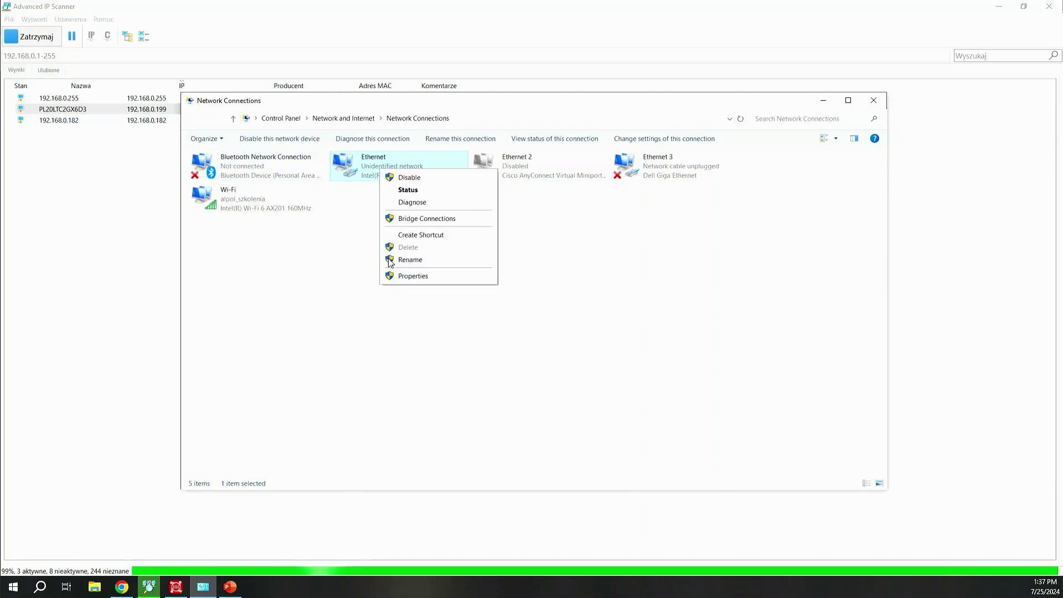
pyautogui.click(397, 277)
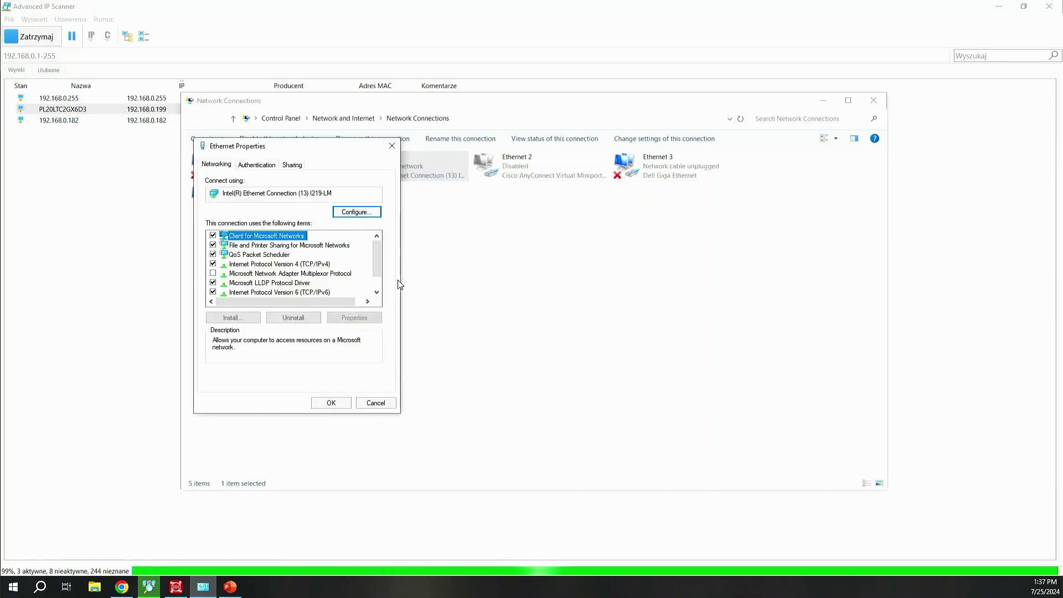
pyautogui.doubleClick(280, 264)
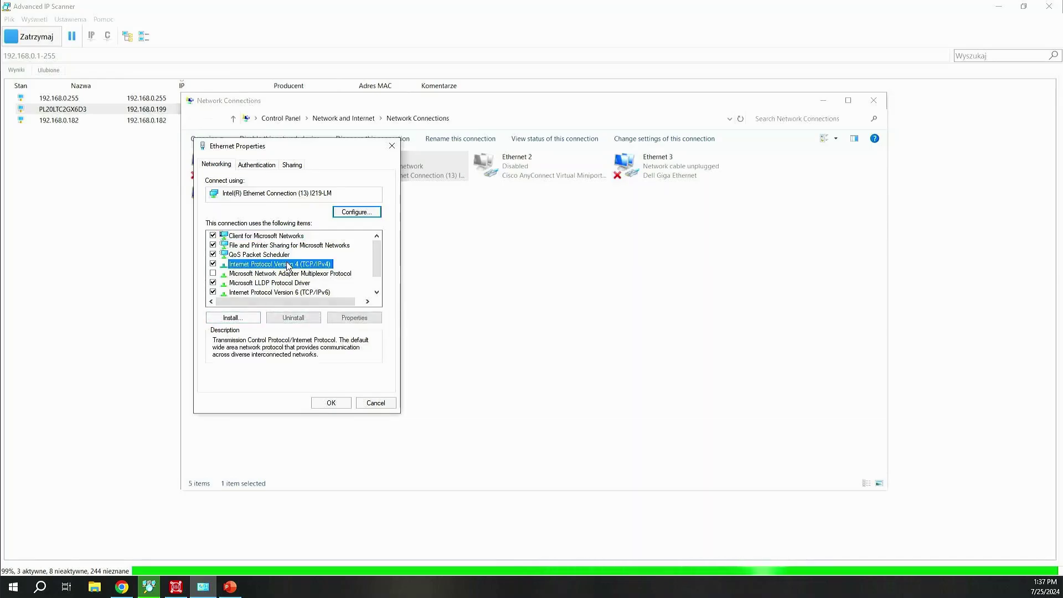
pyautogui.click(404, 397)
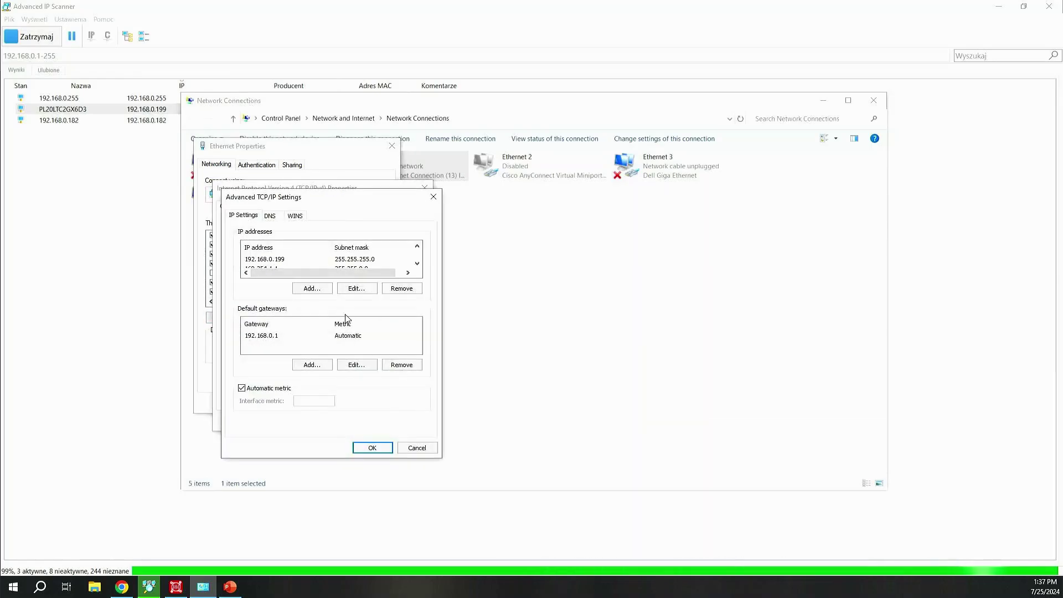
# - Review the 192.168.0.199 and 169.254.1.1 addresses, then cancel out of every dialog unchanged
pyautogui.click(275, 260)
pyautogui.click(273, 268)
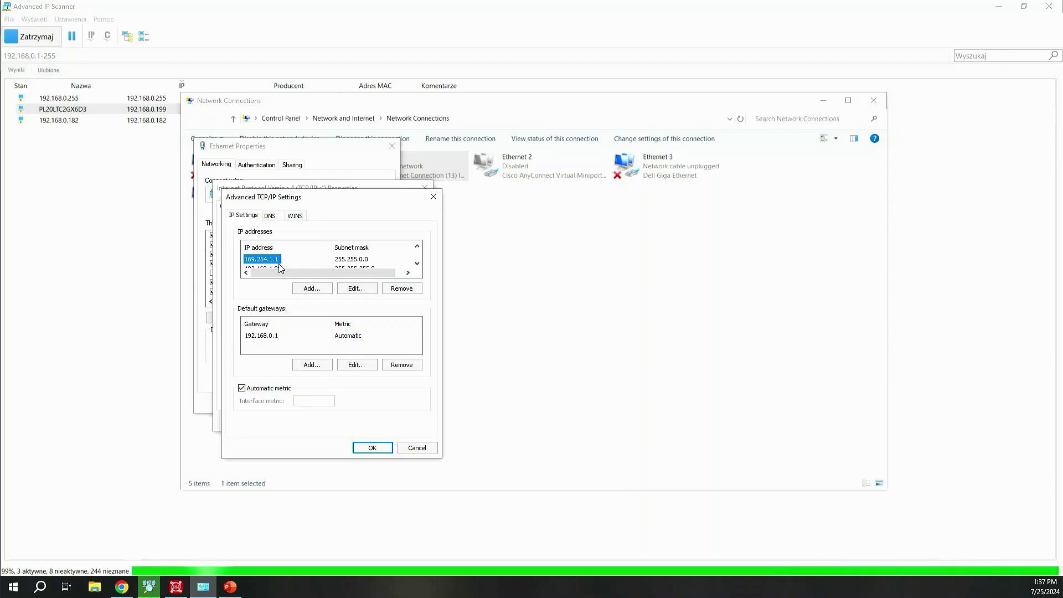
pyautogui.click(347, 266)
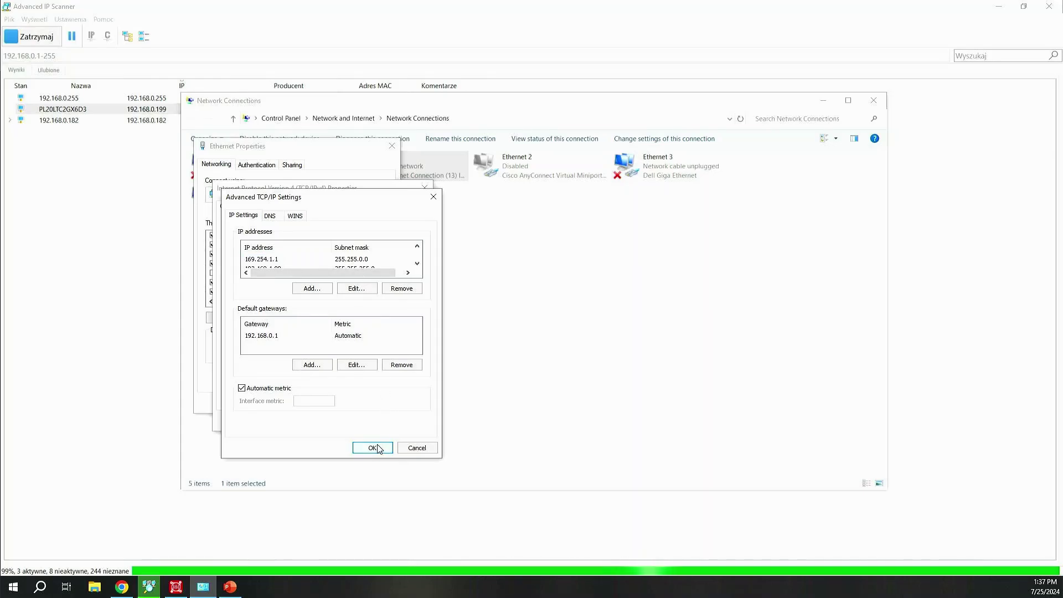
pyautogui.click(418, 448)
pyautogui.click(408, 421)
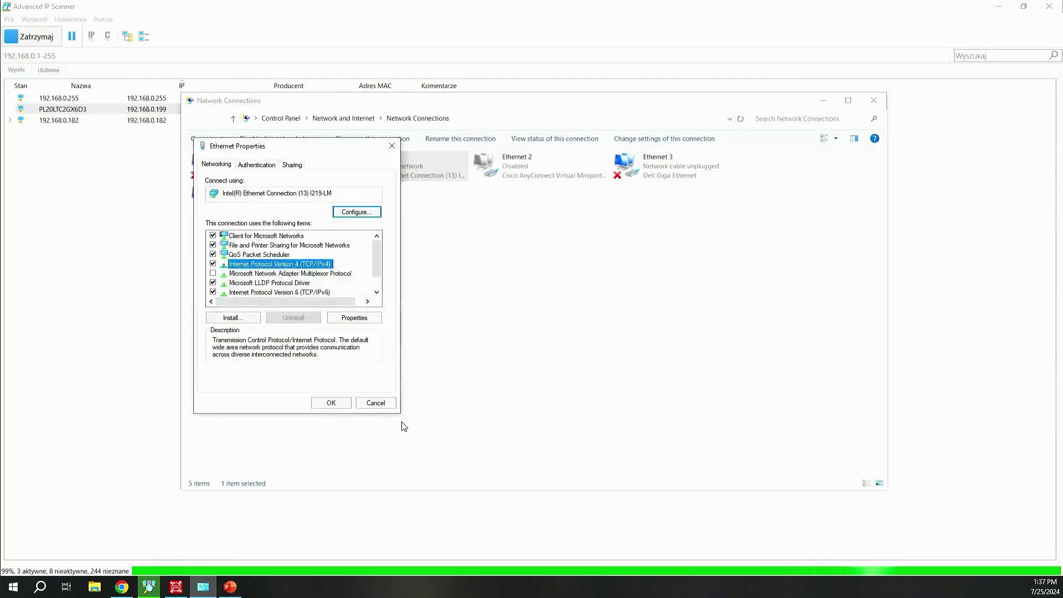
pyautogui.click(375, 402)
pyautogui.click(419, 328)
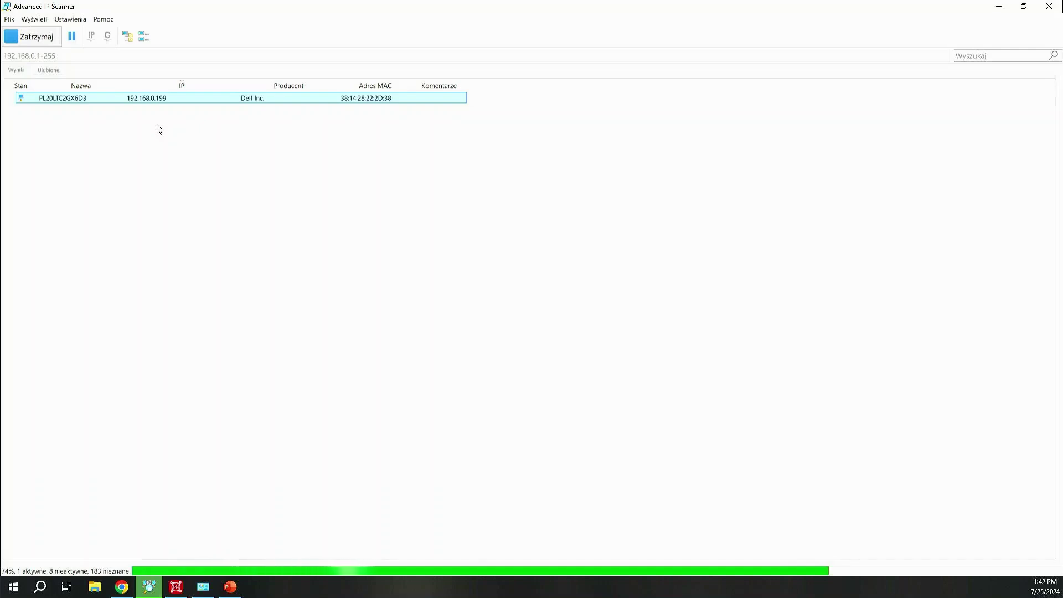
# - Select the Honeywell device at 192.168.0.172 in the scan results and switch to Chrome
pyautogui.click(264, 111)
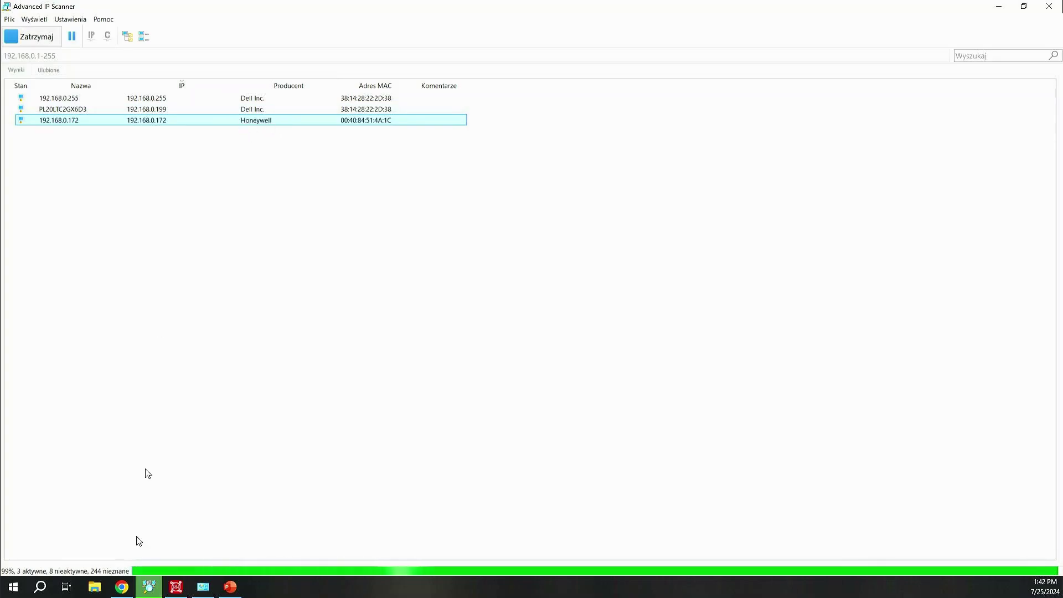
pyautogui.click(132, 583)
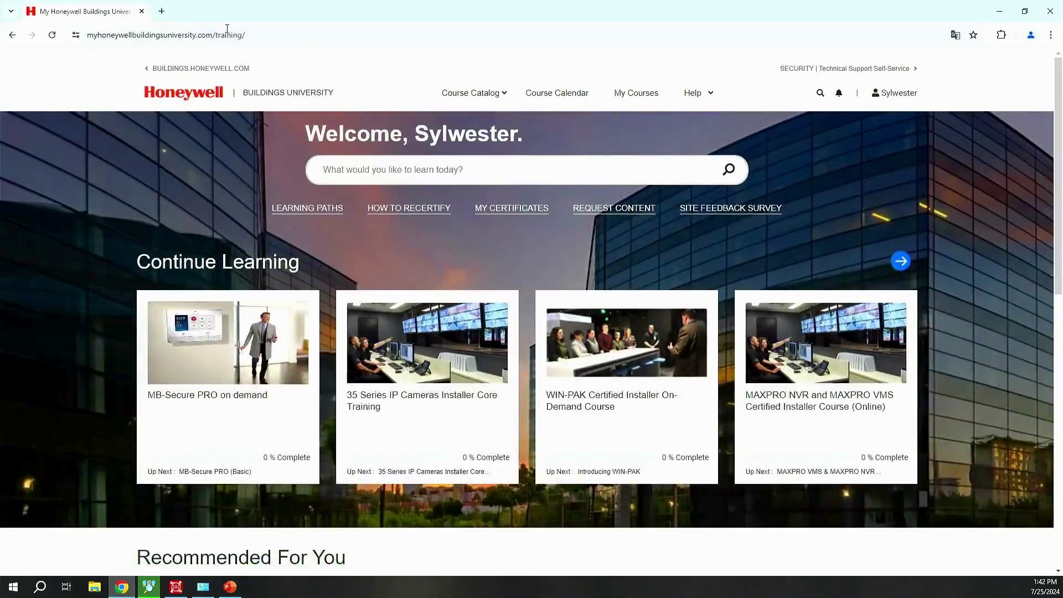
# - In a new tab, load 192.168.0.172 and proceed past the certificate warning
pyautogui.click(165, 11)
pyautogui.write('192.168.0.53')
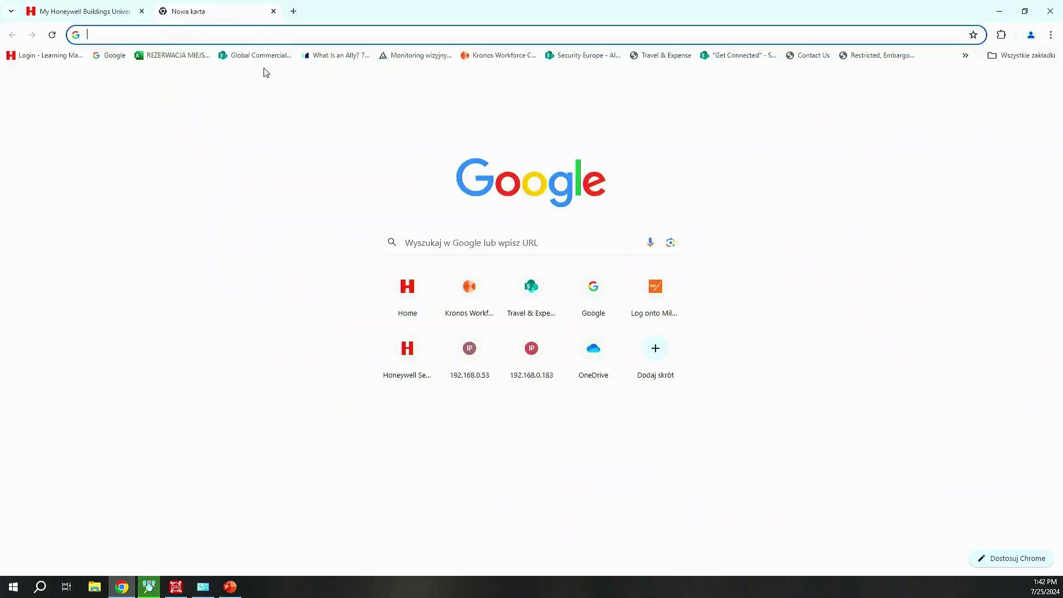
pyautogui.press('BackSpace')
pyautogui.press('BackSpace')
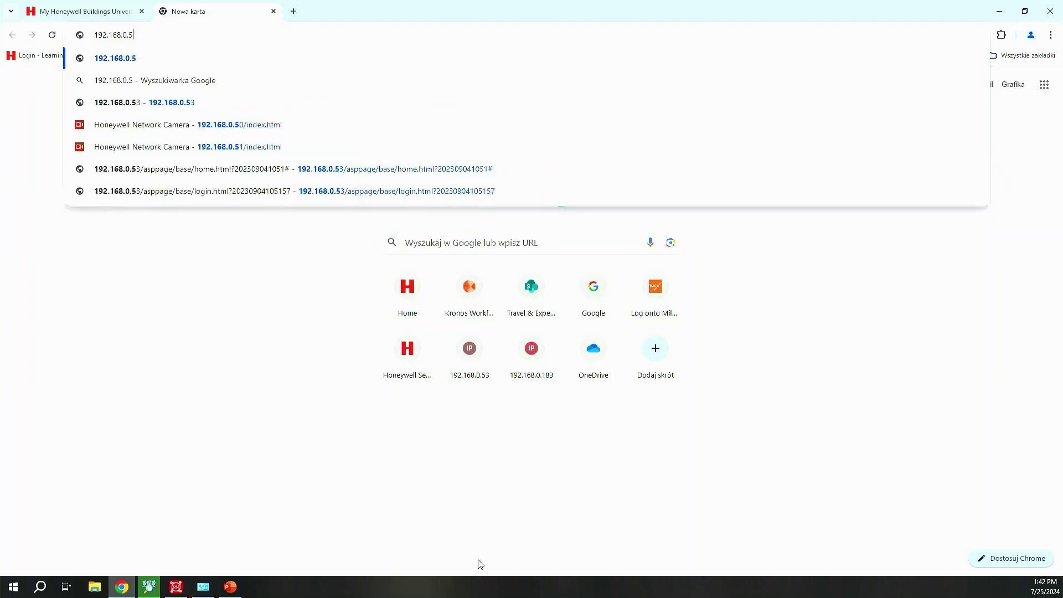
pyautogui.write('1')
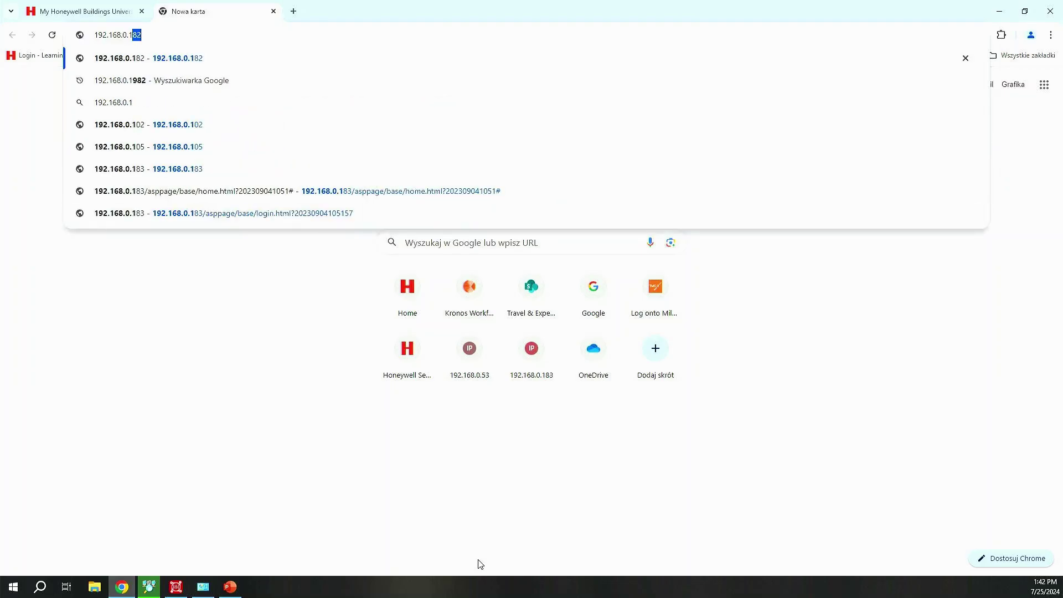
pyautogui.write('72')
pyautogui.press('Return')
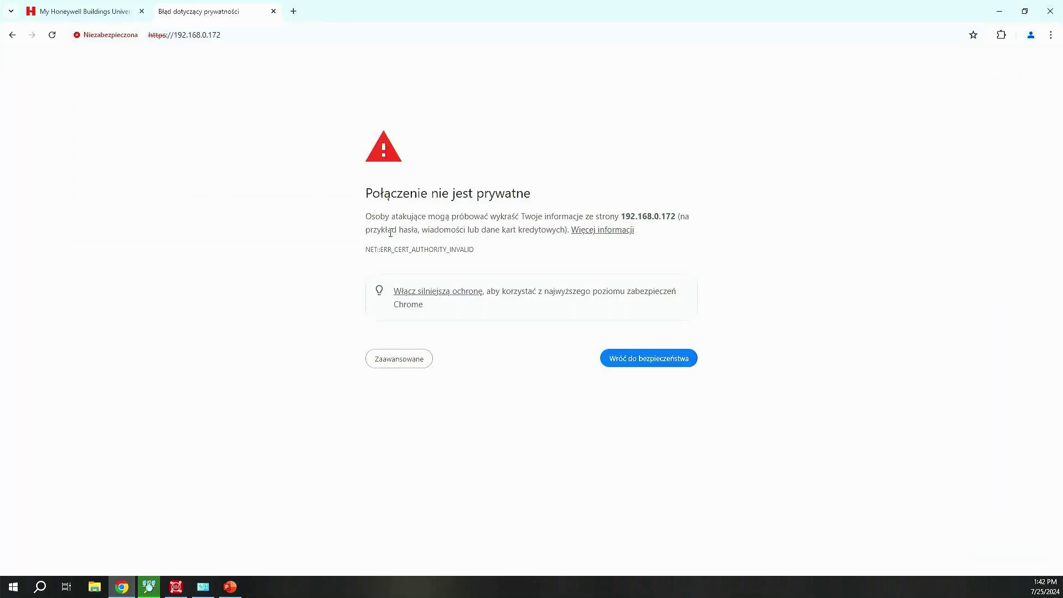
pyautogui.click(400, 361)
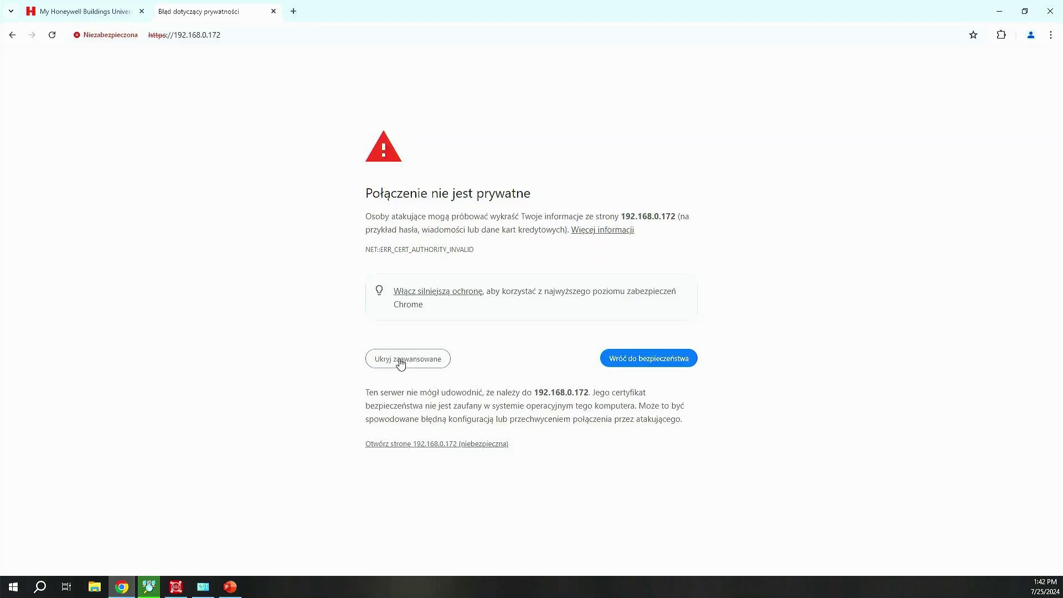
pyautogui.click(421, 446)
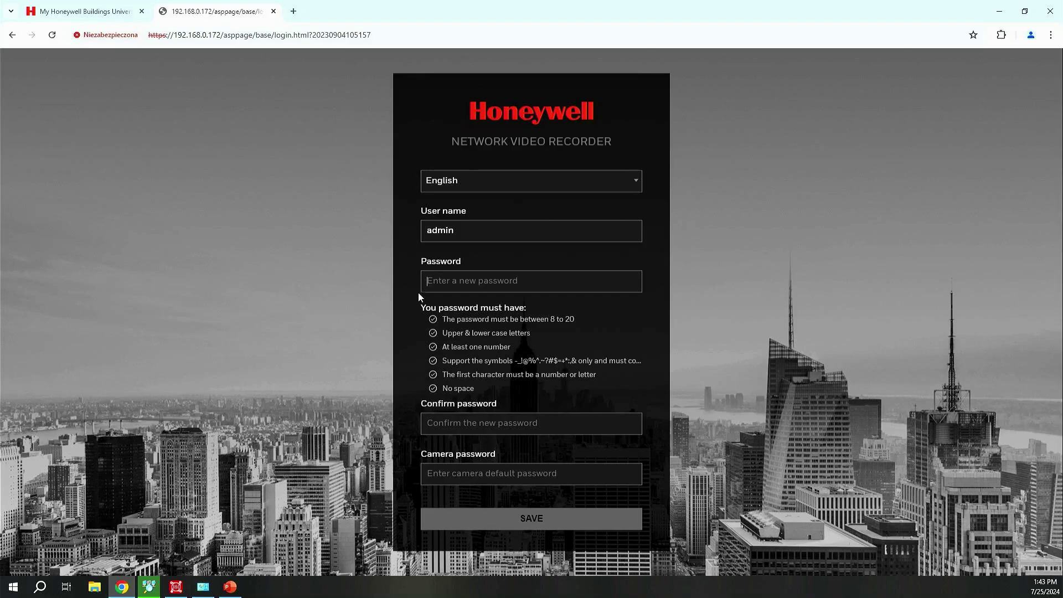
# - Check the interface language list and keep English selected
pyautogui.click(561, 183)
pyautogui.scroll(-3, 505, 222)
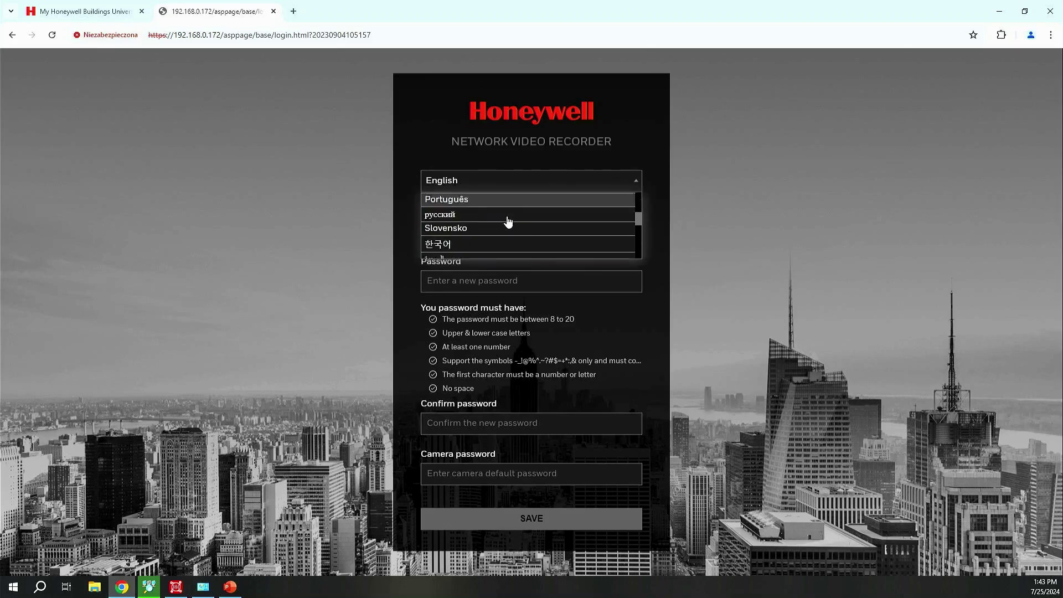
pyautogui.scroll(2, 494, 221)
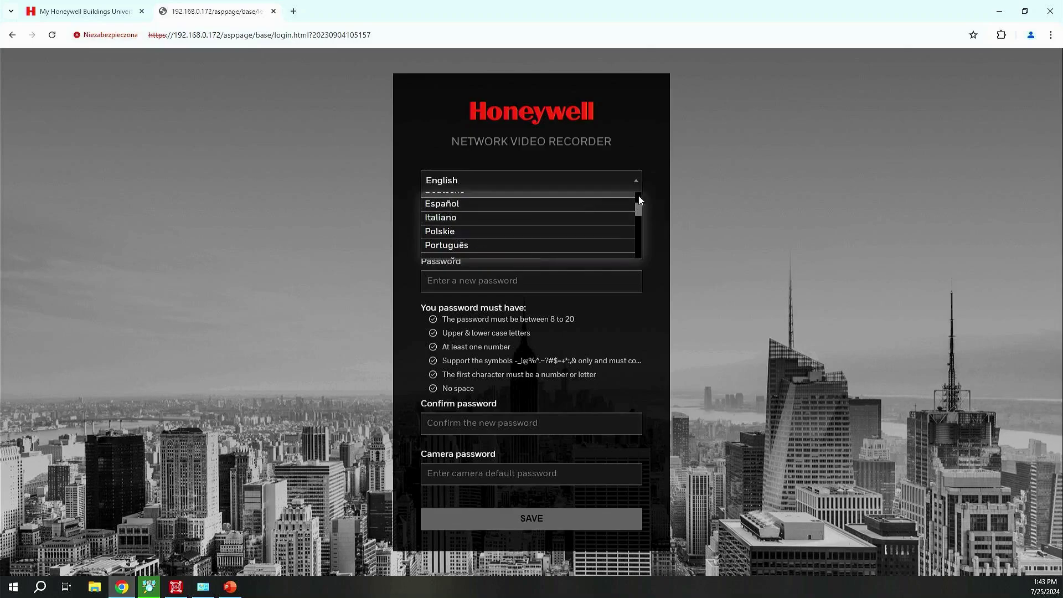
pyautogui.moveTo(639, 195); pyautogui.dragTo(590, 328)
pyautogui.click(630, 356)
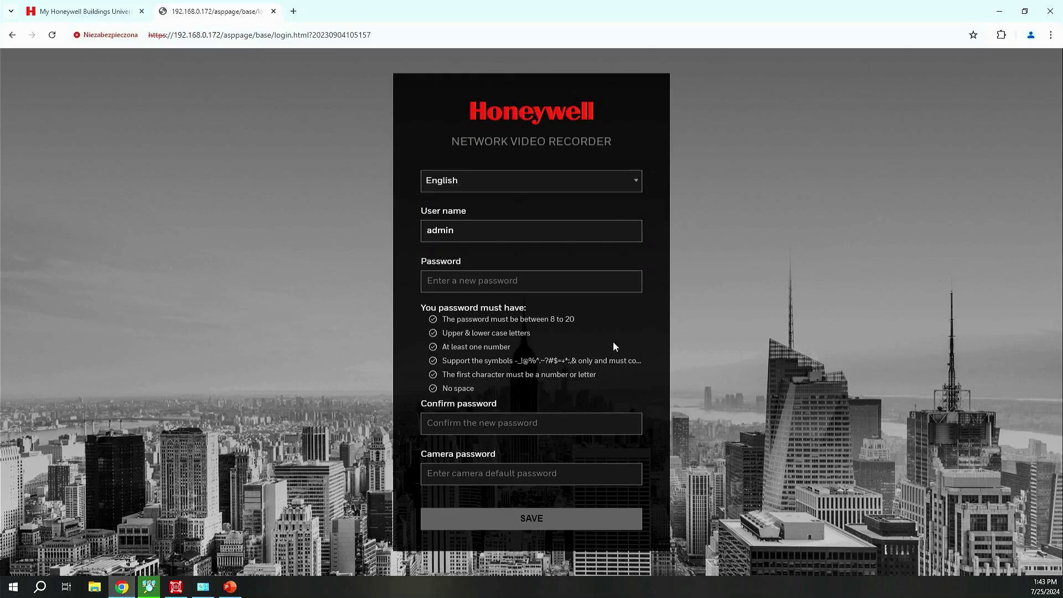
# - Enter and confirm the new admin password, fill in the camera password, and save
pyautogui.click(518, 282)
pyautogui.write('••••••')
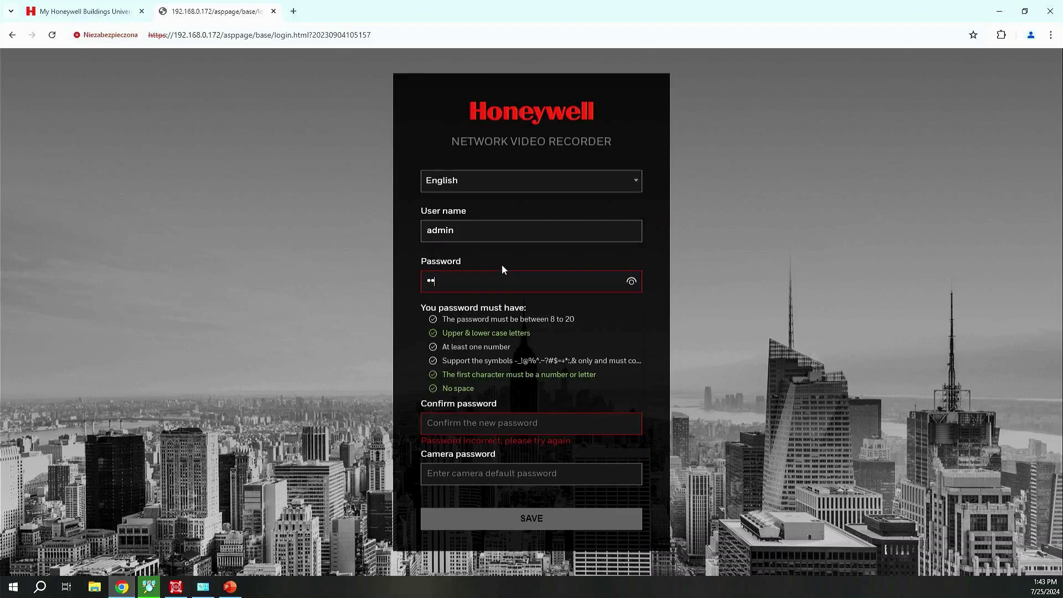
pyautogui.write('••••')
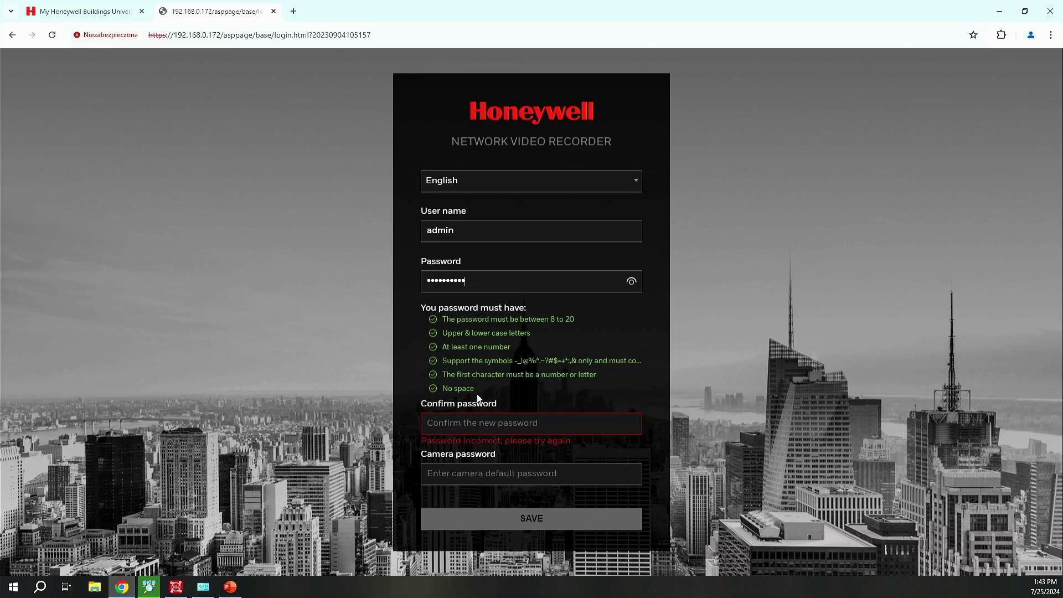
pyautogui.click(467, 431)
pyautogui.write('••')
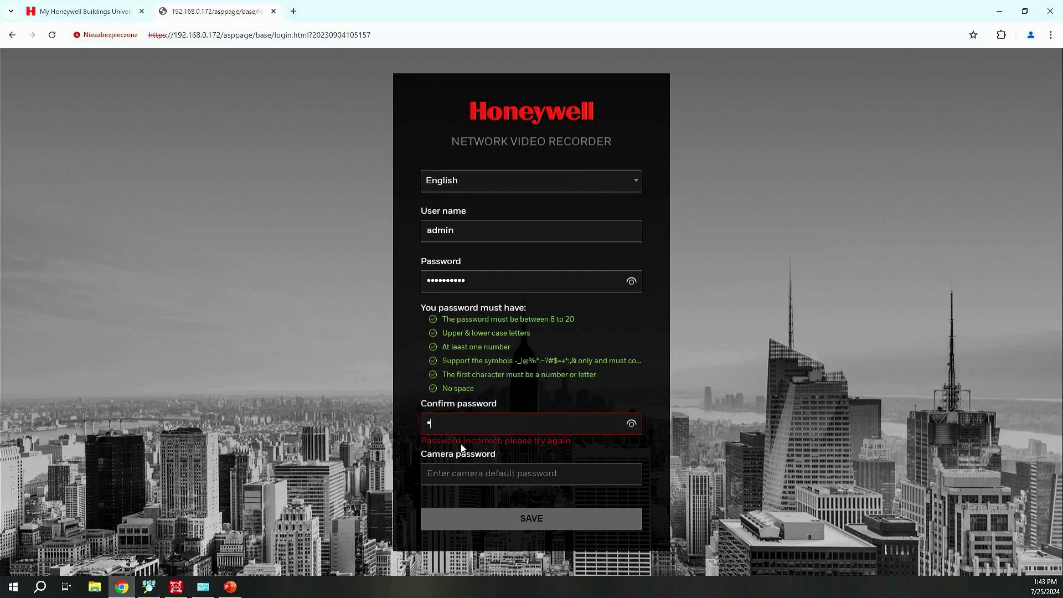
pyautogui.write('••••••••')
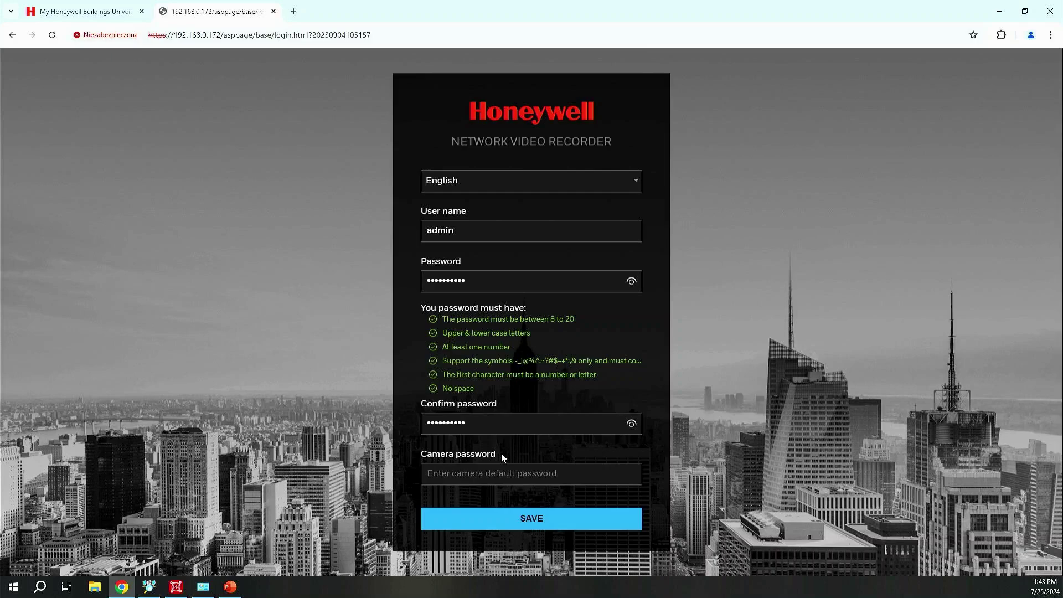
pyautogui.click(459, 475)
pyautogui.write('aaaaaaa')
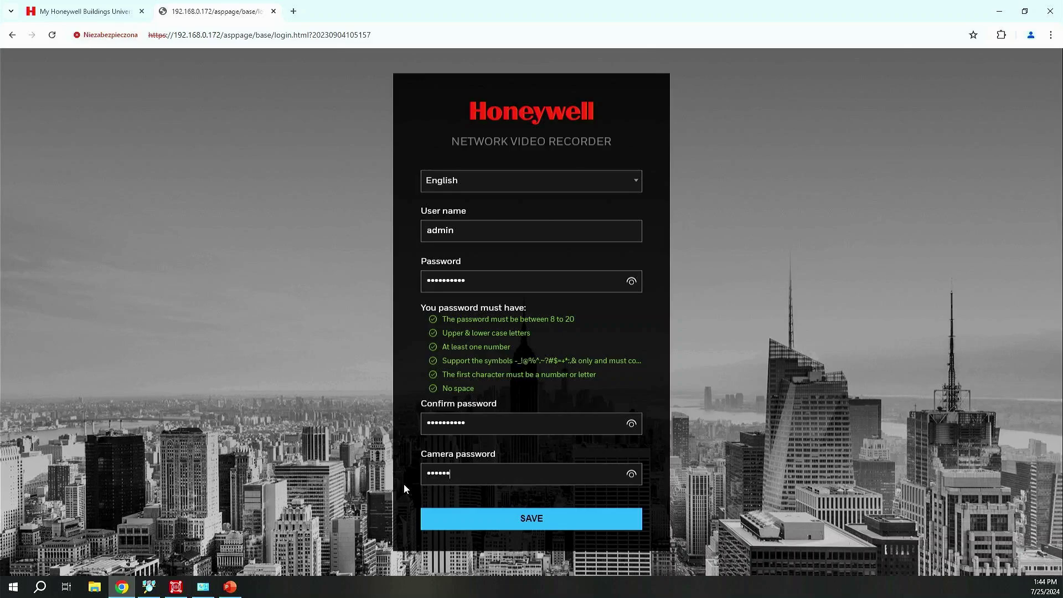
pyautogui.write('aaa')
pyautogui.click(536, 520)
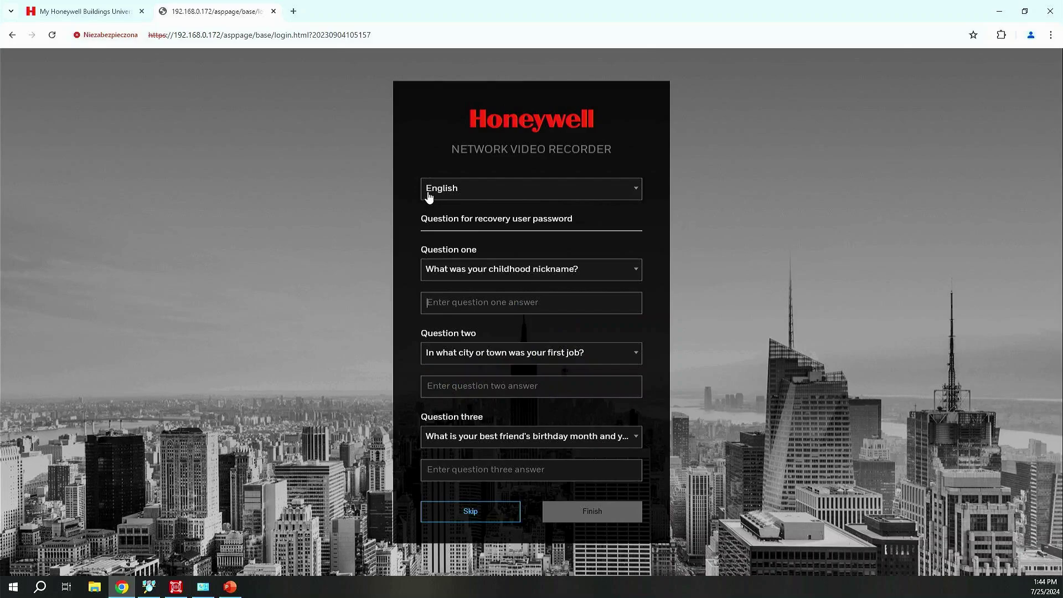
# - Skip the password-recovery questions to reach the empty four-channel Liveview, then switch to Unified Tool
pyautogui.click(421, 303)
pyautogui.click(468, 513)
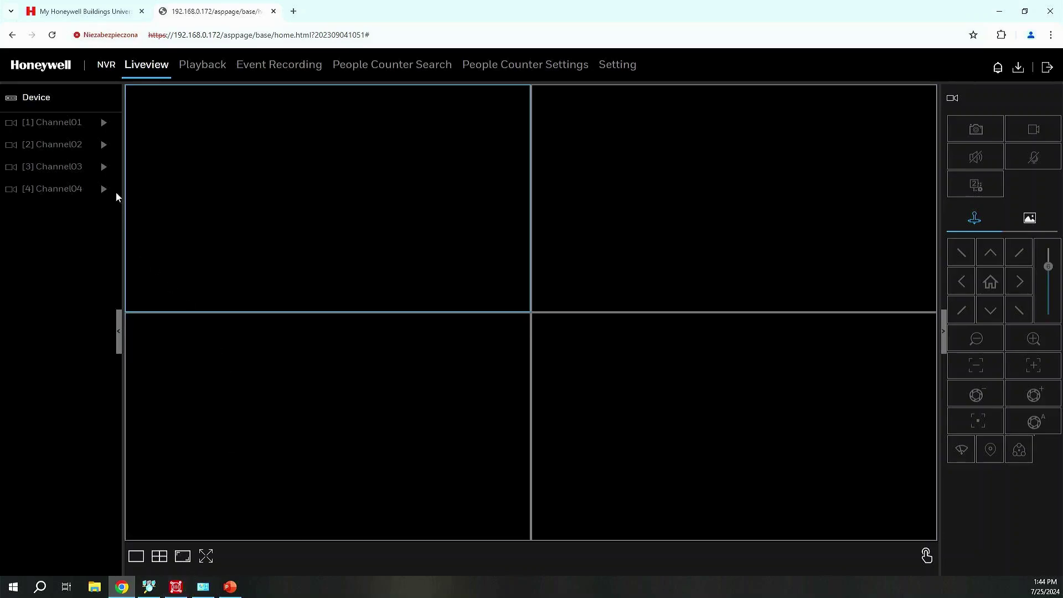
pyautogui.click(176, 588)
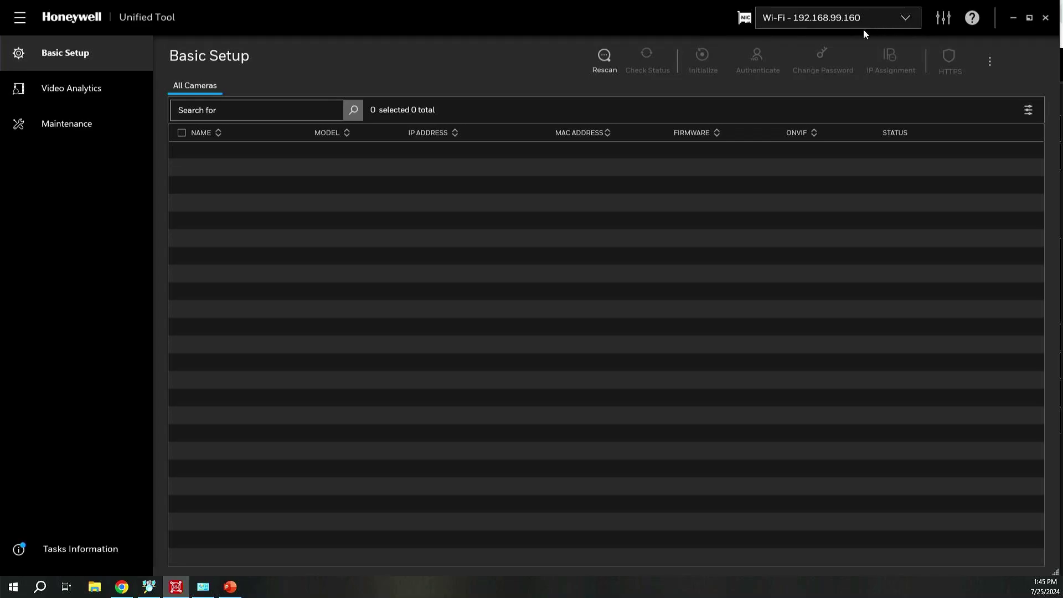
# - Choose the Ethernet - 192.168.0.199 adapter and rescan, finding two HC35WB8R3 cameras
pyautogui.click(826, 25)
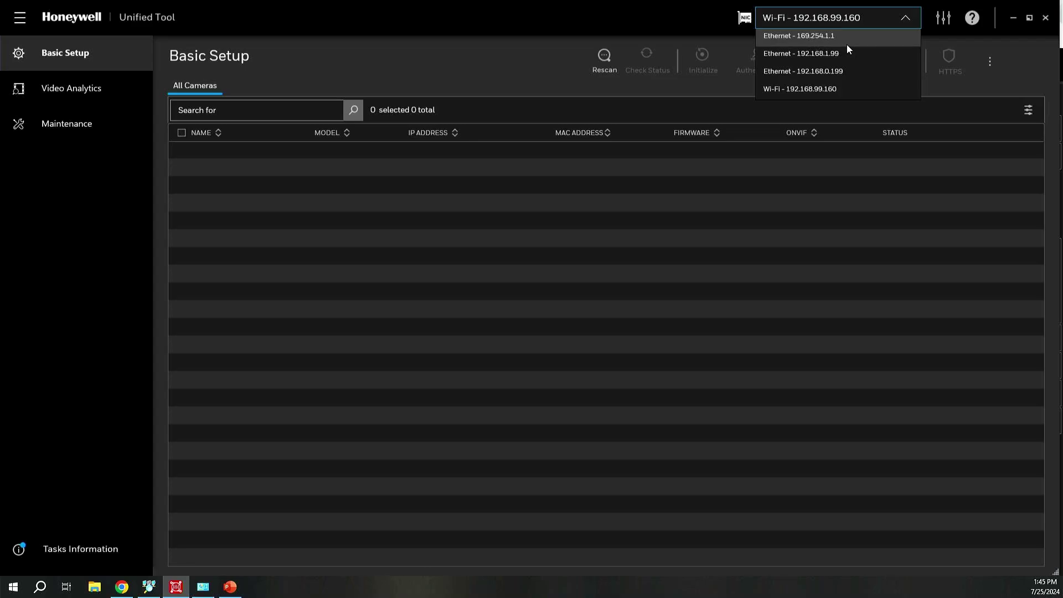
pyautogui.click(808, 72)
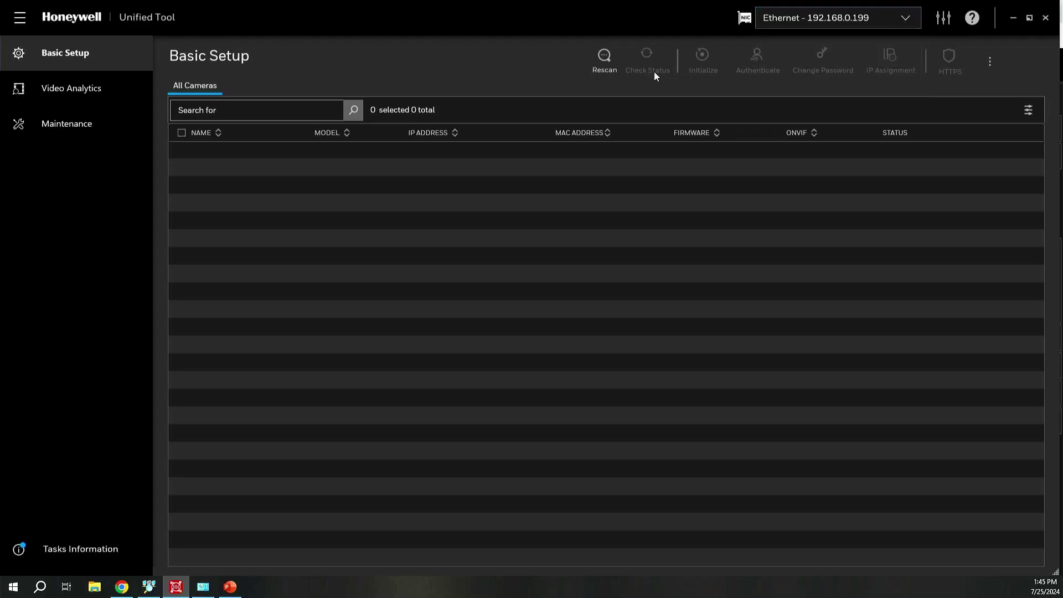
pyautogui.click(604, 58)
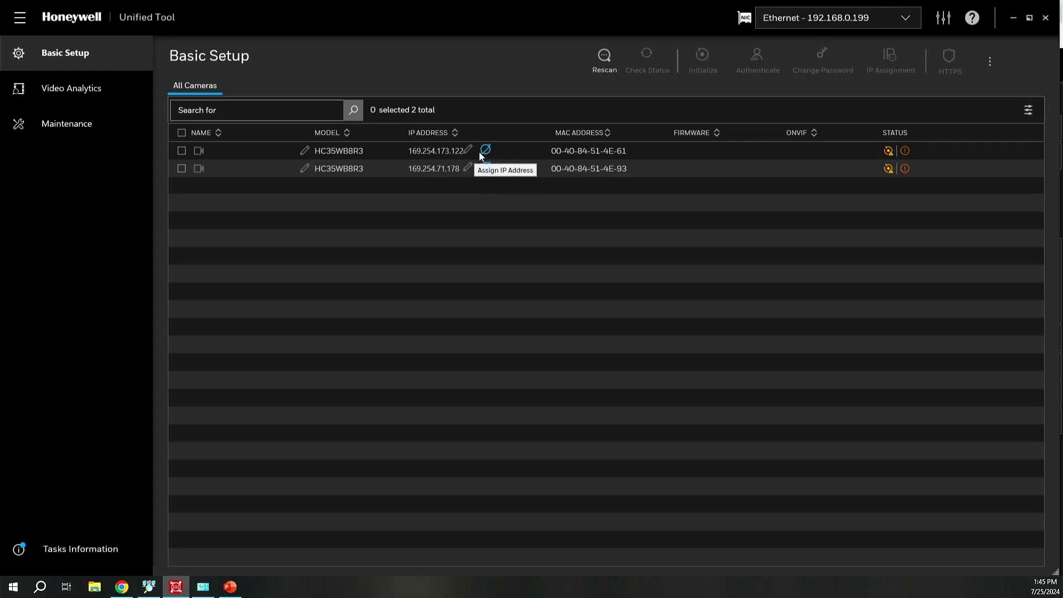
# - Review camera 169.254.173.122's account setup page, close it, then open camera 169.254.71.178's page
pyautogui.click(487, 151)
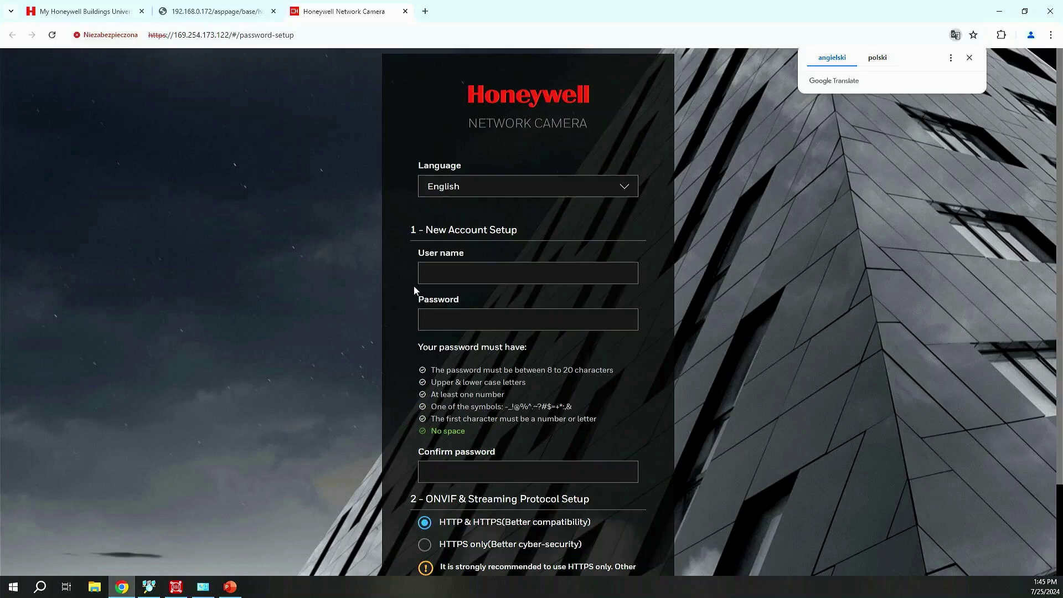
pyautogui.scroll(-2, 414, 398)
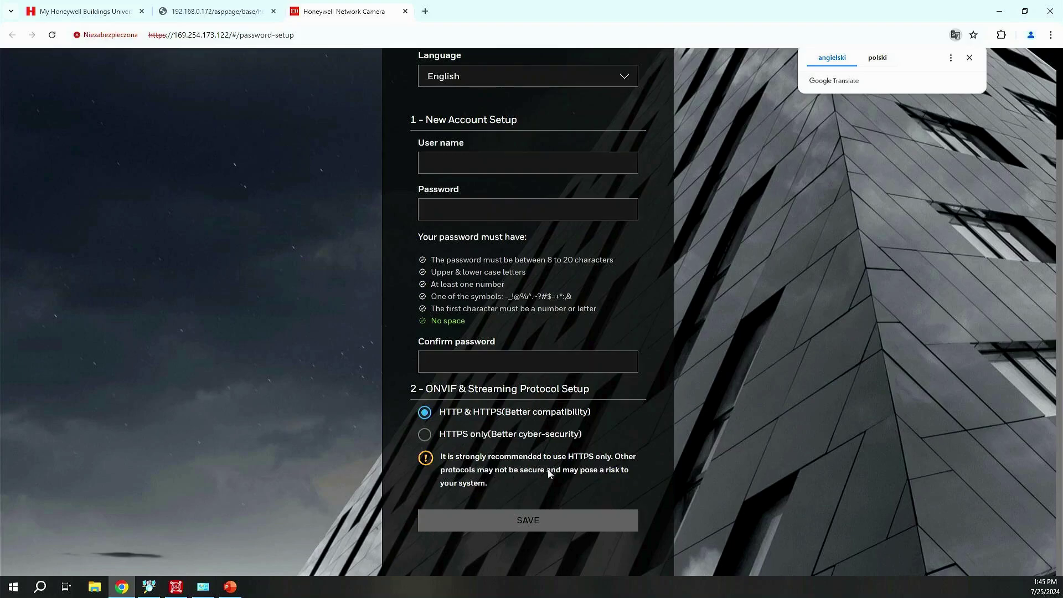
pyautogui.scroll(2, 432, 399)
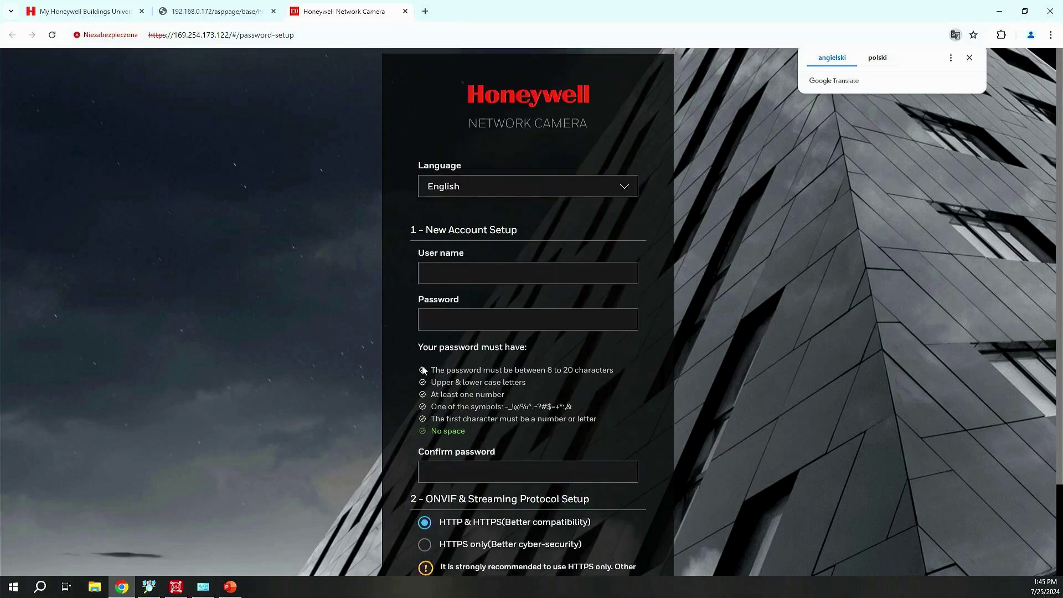
pyautogui.middleClick(357, 16)
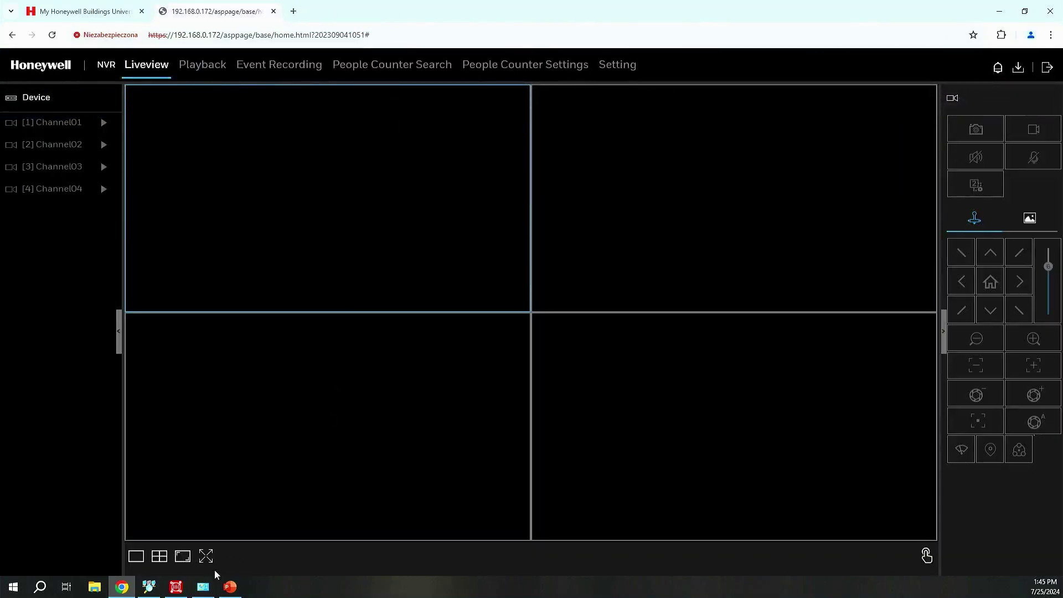
pyautogui.click(176, 587)
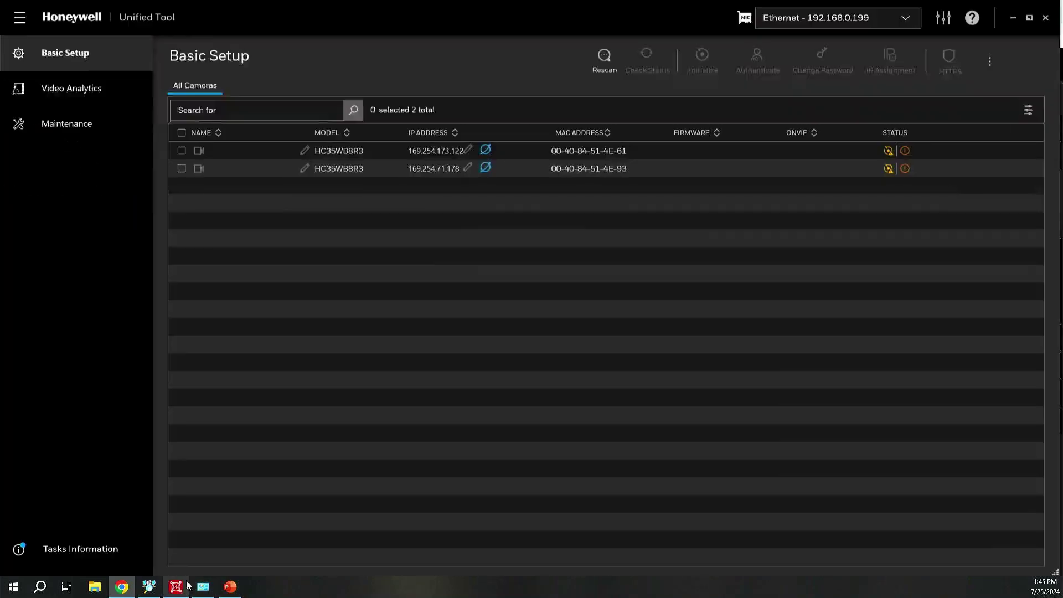
pyautogui.click(485, 167)
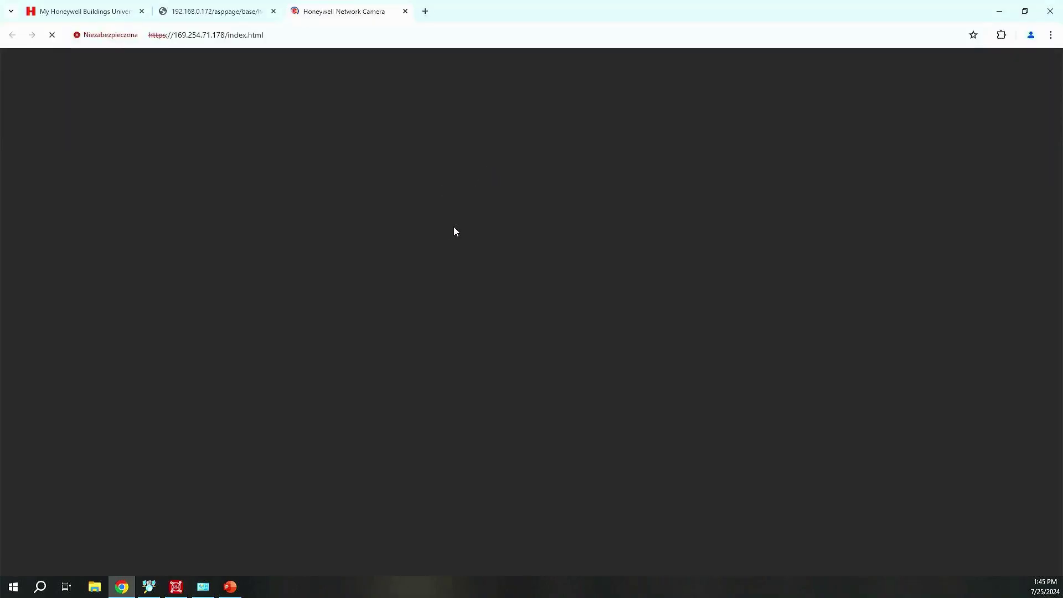
# - Look over 169.254.71.178's password setup page, close its tab, and minimize Chrome
pyautogui.scroll(-3, 467, 304)
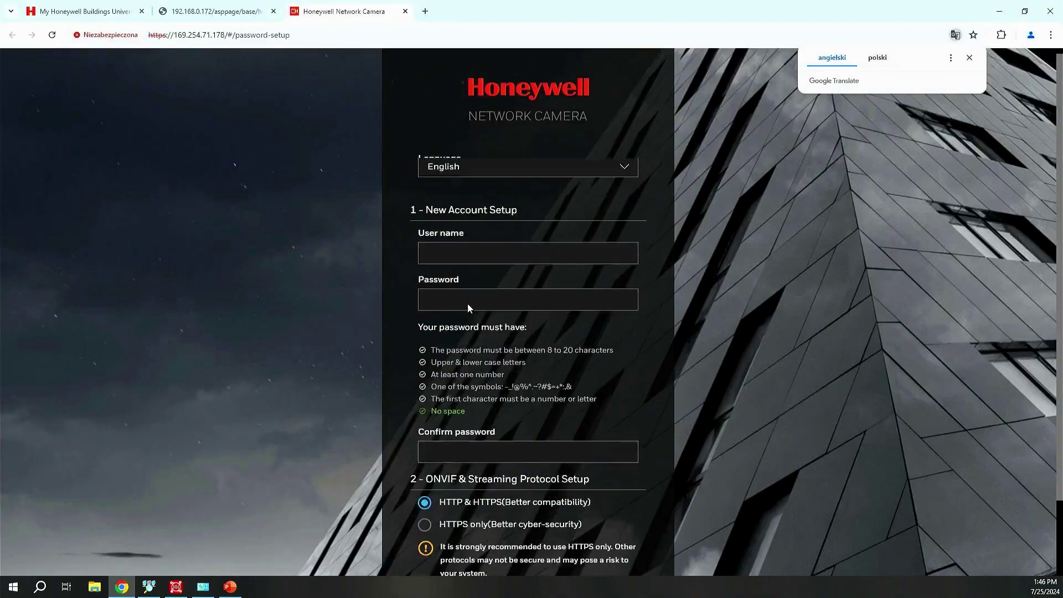
pyautogui.scroll(3, 463, 340)
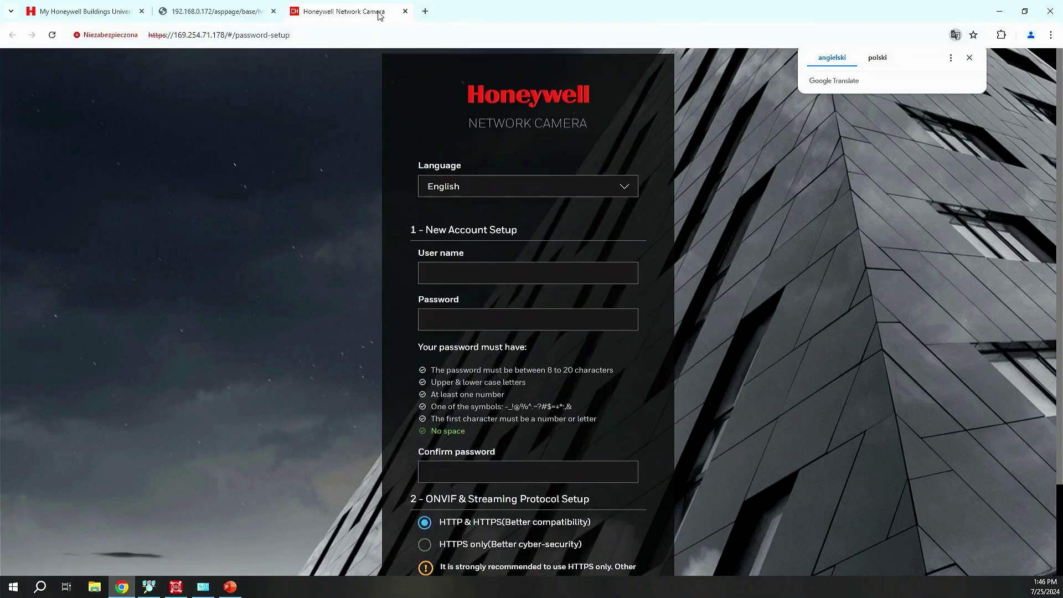
pyautogui.click(405, 11)
pyautogui.click(1003, 11)
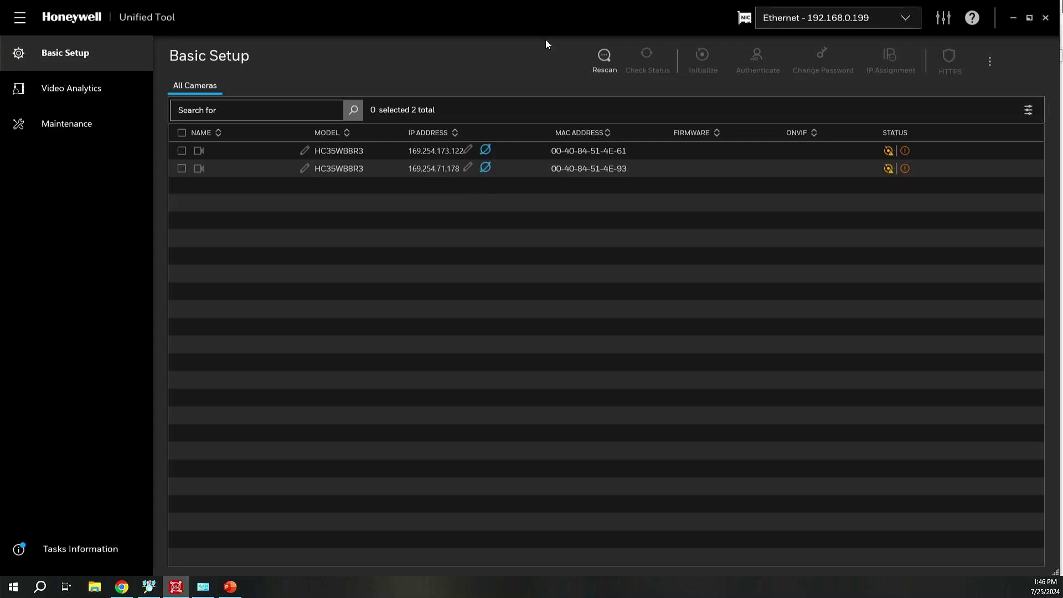
# - Rescan cameras, leaving only 169.254.173.122 listed, and bring the NVR Liveview back
pyautogui.click(603, 58)
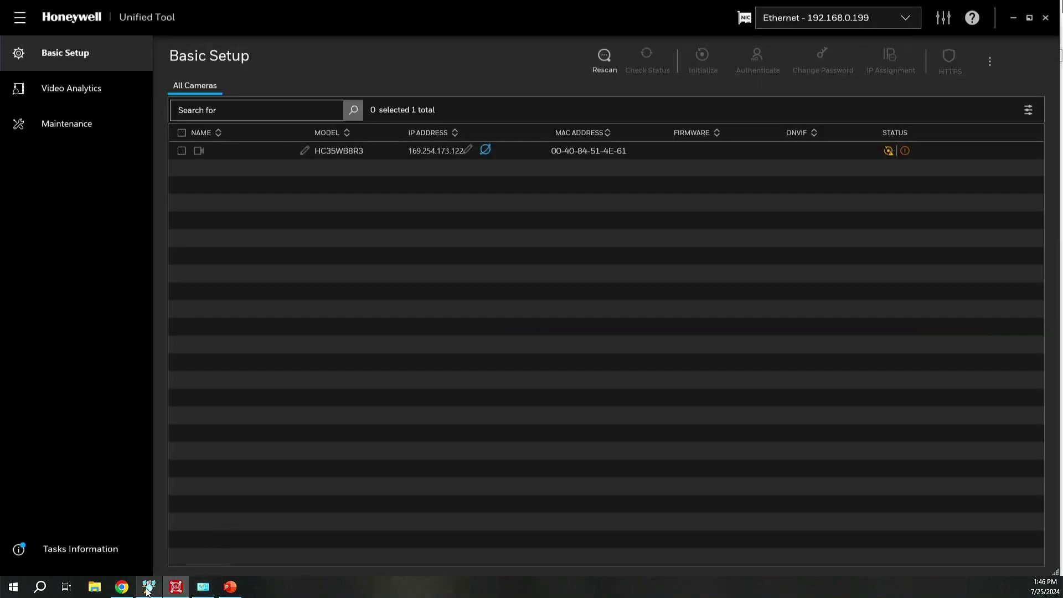
pyautogui.click(126, 590)
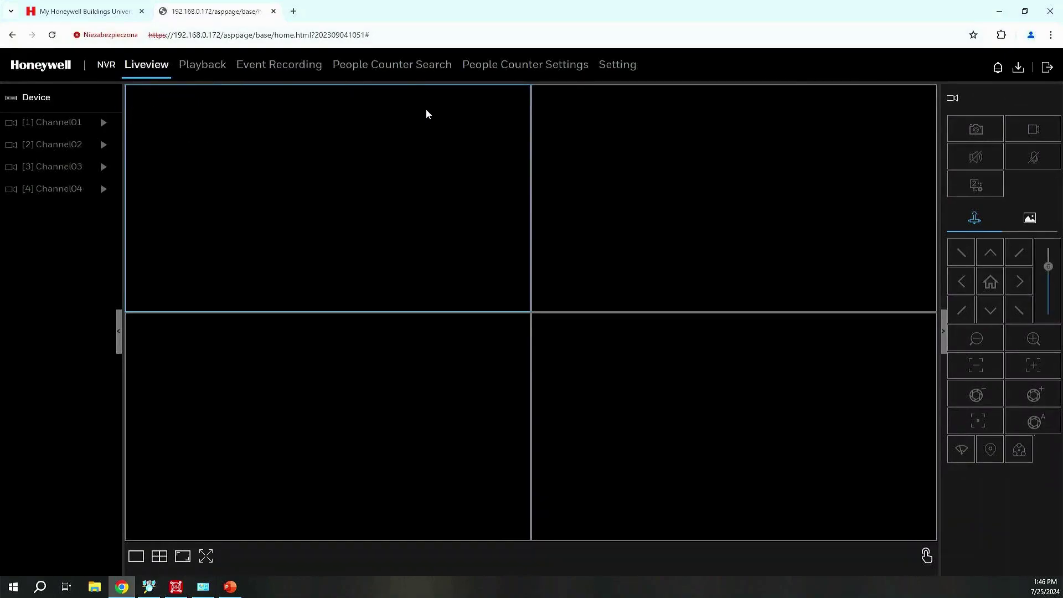
# - Review the empty CH1–CH4 camera list and Protocol Management, then show the NVR's IP settings (192.168.0.172)
pyautogui.click(620, 64)
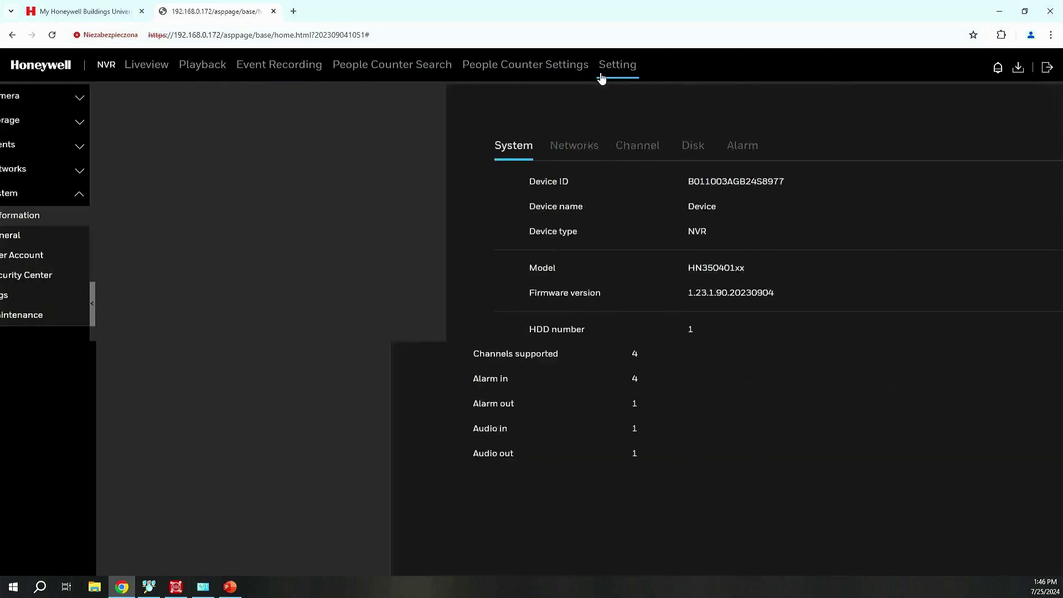
pyautogui.click(83, 97)
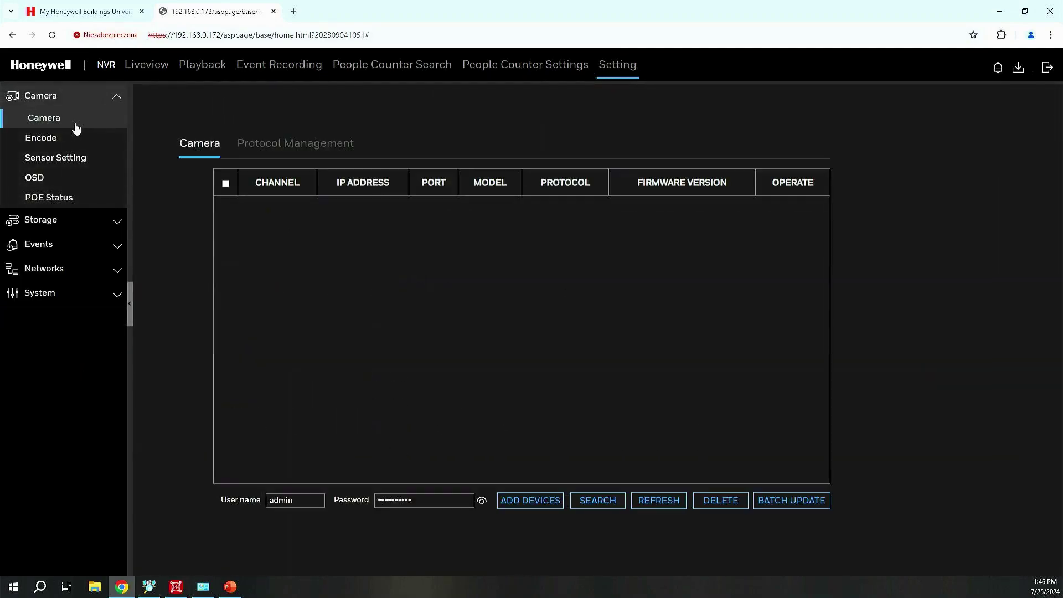
pyautogui.click(343, 143)
pyautogui.click(194, 137)
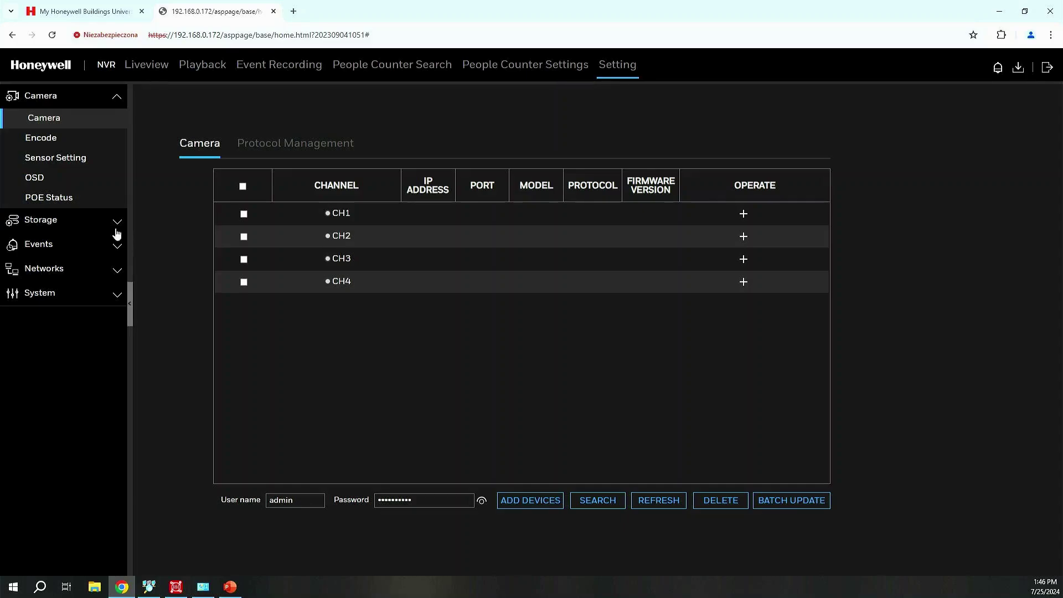
pyautogui.click(55, 272)
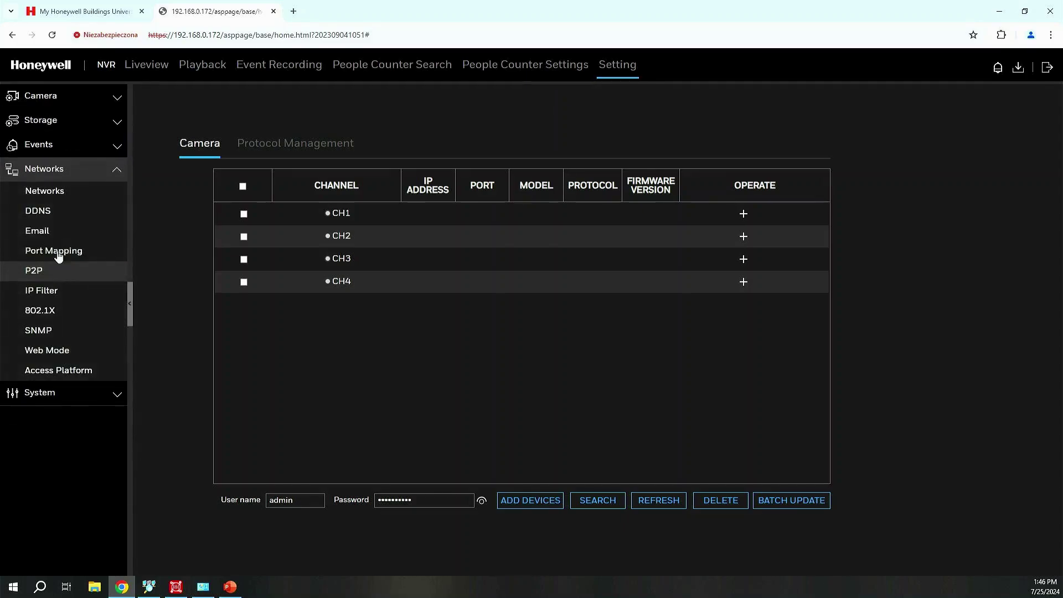
pyautogui.click(52, 191)
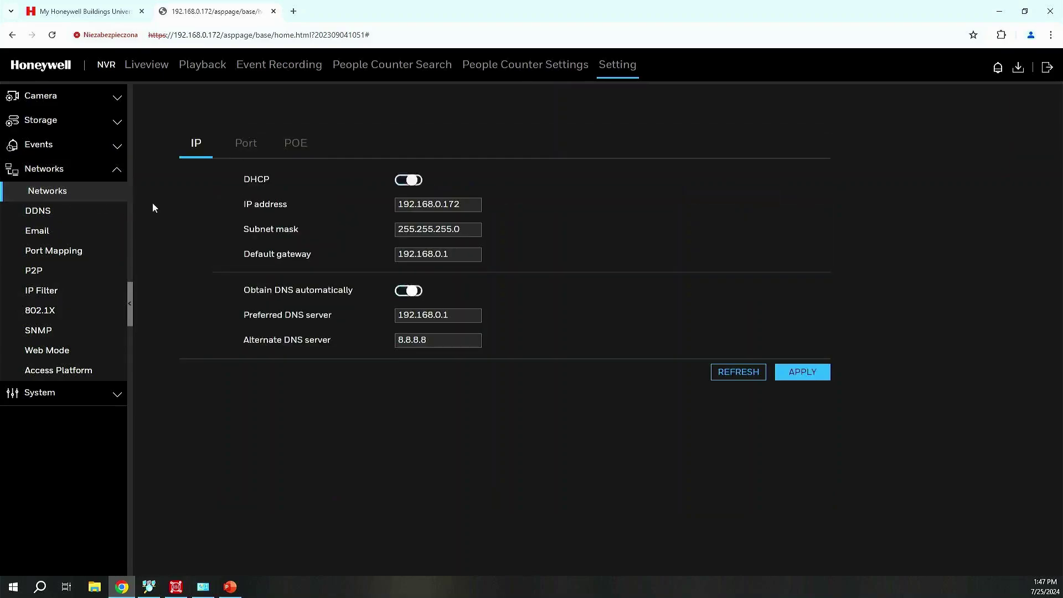
# - Check the POE camera settings, then view the camera list with CH1 at 169.254.71.178 over ONVIF
pyautogui.click(295, 145)
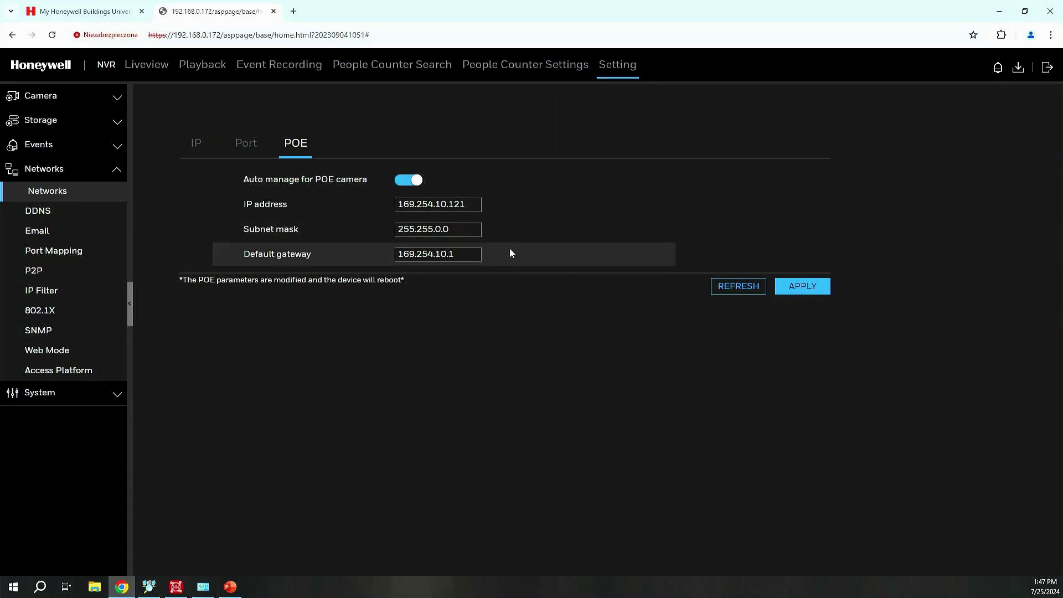
pyautogui.click(45, 103)
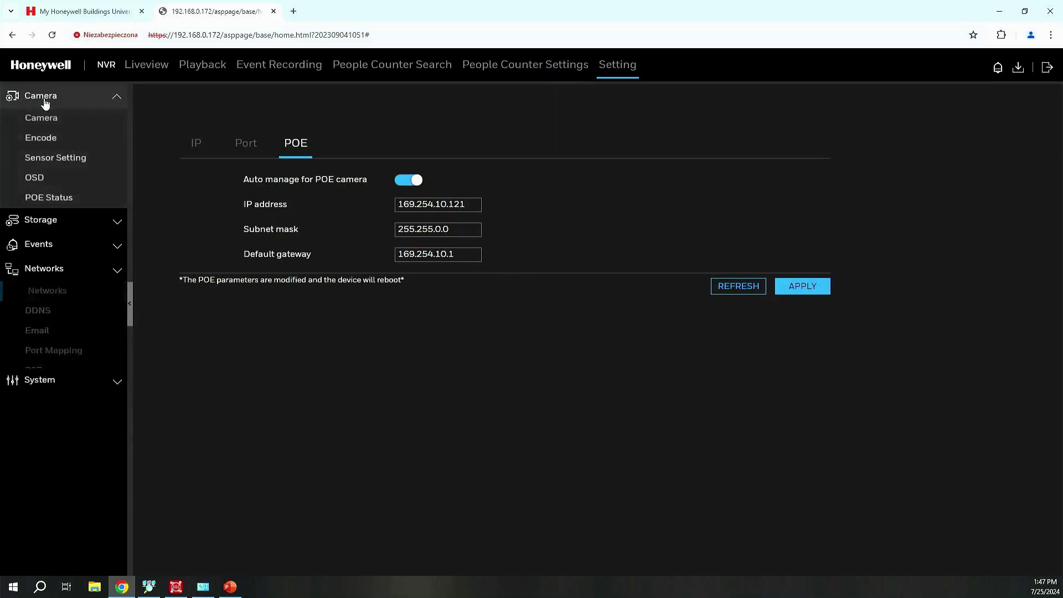
pyautogui.click(46, 118)
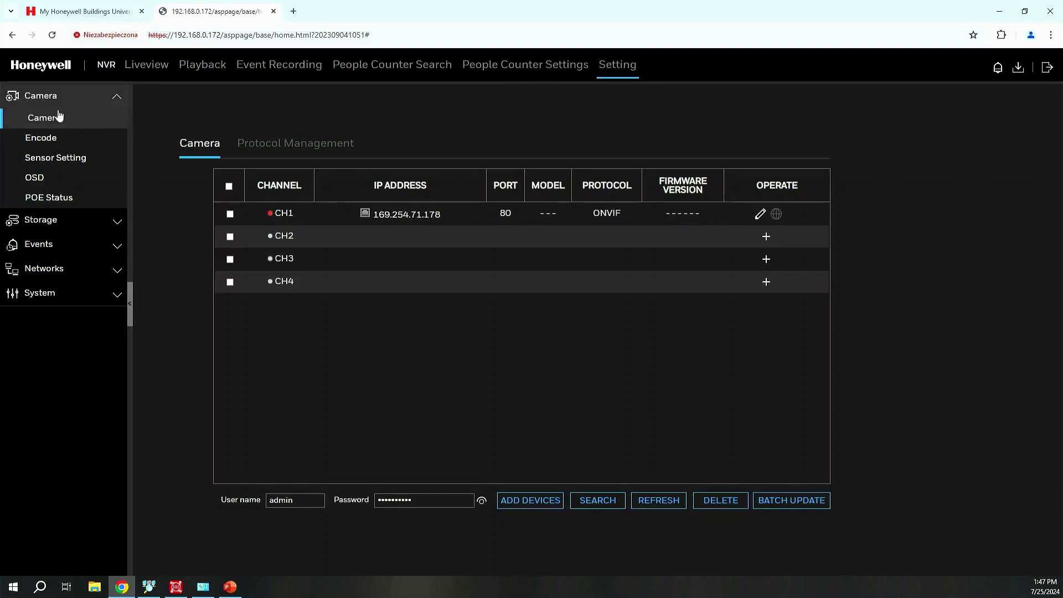
# - Confirm CH1 lists HC35WB8R3 at 169.254.10.2, then open Manually Add Devices for CH2
pyautogui.click(48, 139)
pyautogui.click(46, 122)
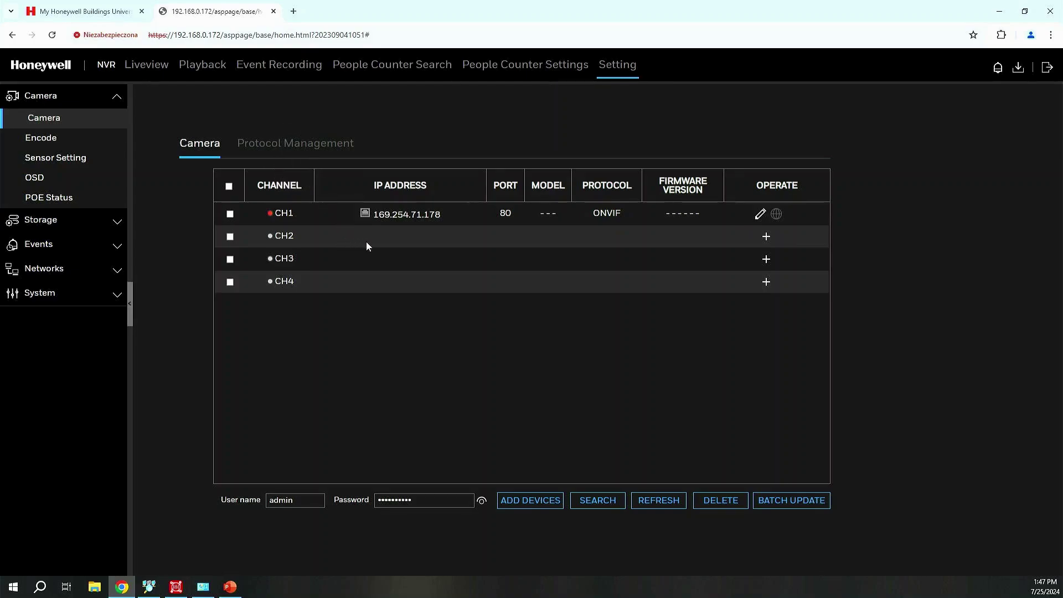
pyautogui.click(147, 65)
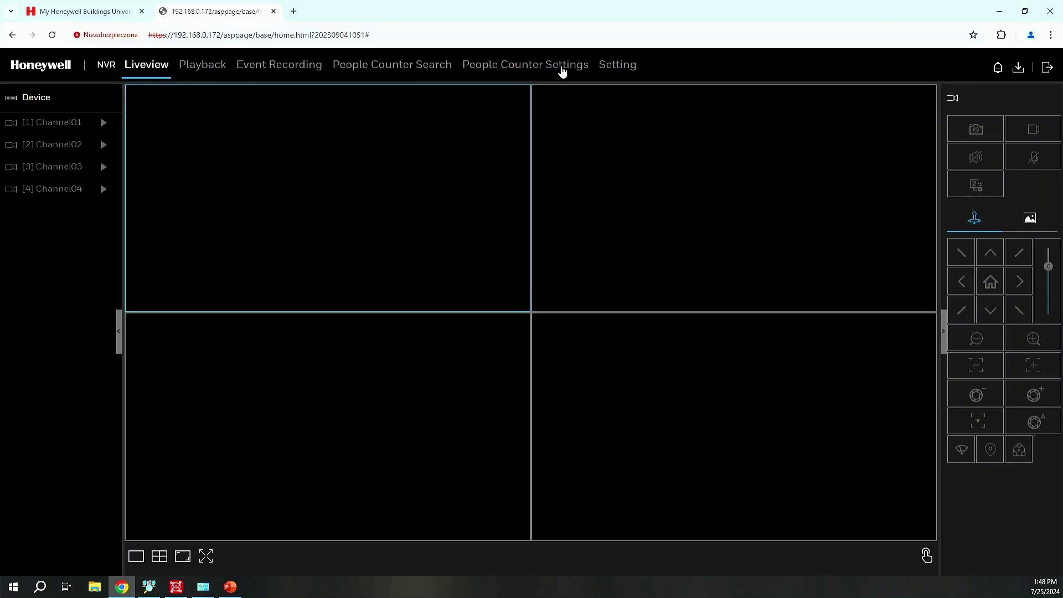
pyautogui.click(617, 65)
pyautogui.click(62, 100)
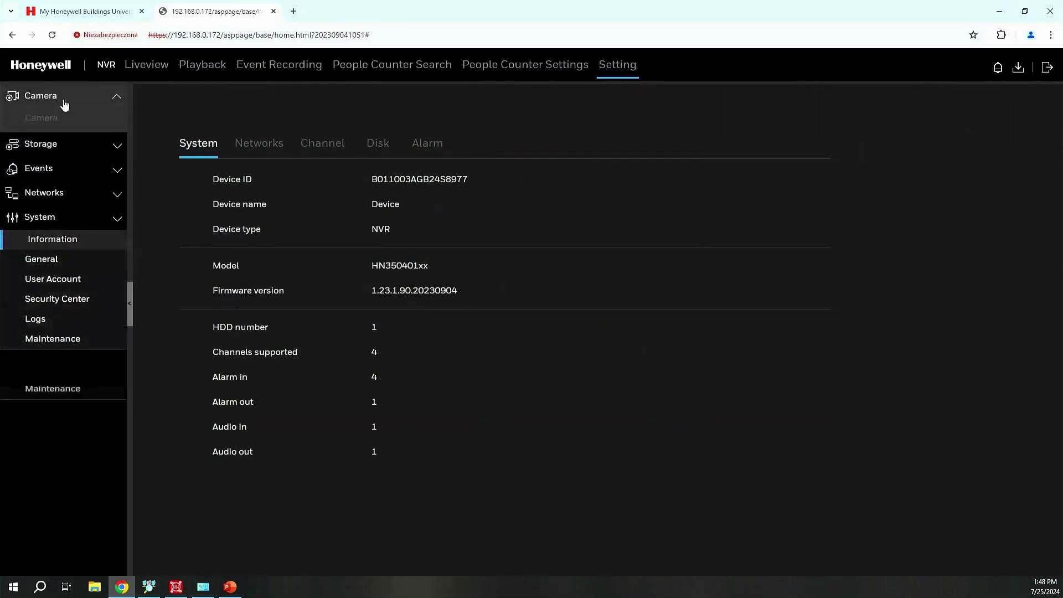
pyautogui.click(83, 114)
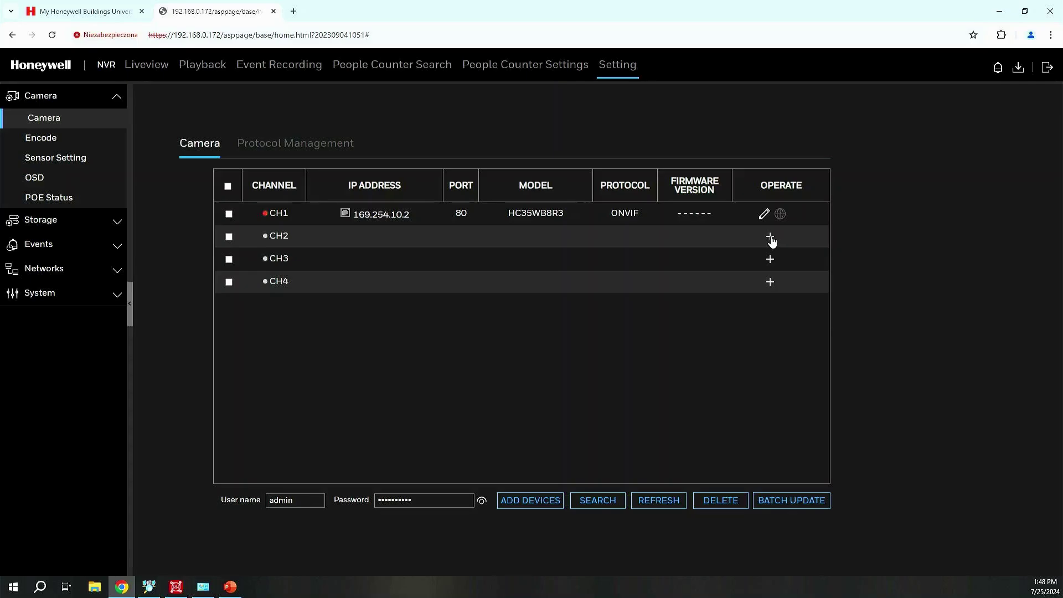
pyautogui.click(770, 238)
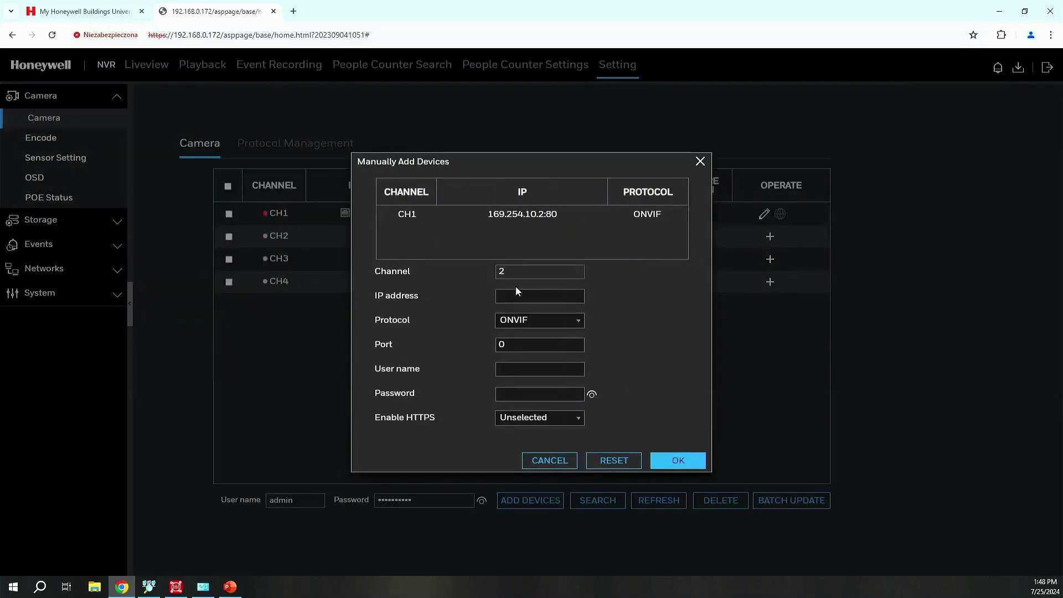
# - Enter camera address 192.168.0.11 with protocol ONVIF and port 80
pyautogui.click(517, 295)
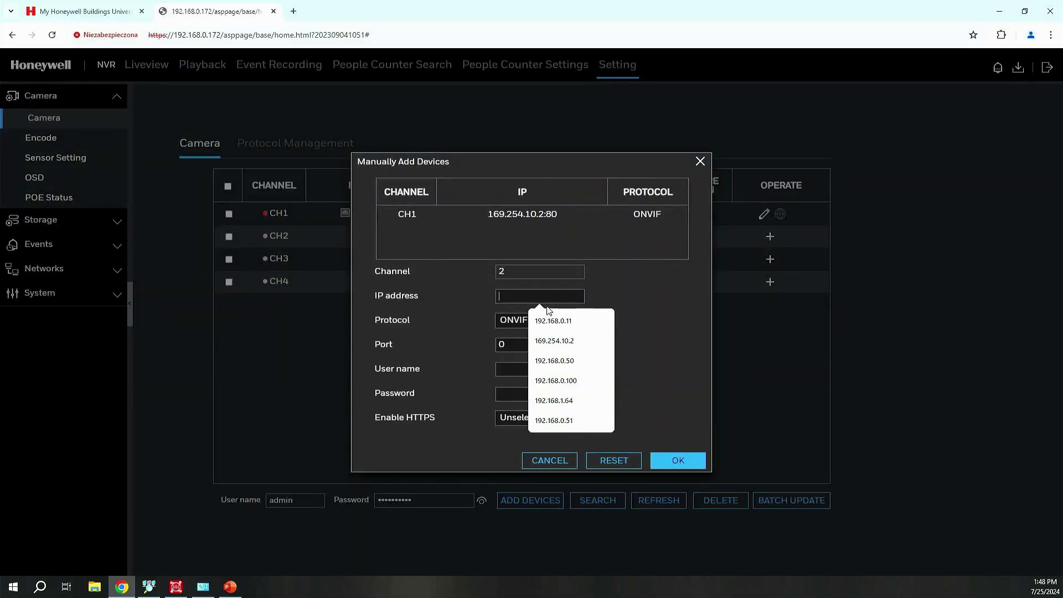
pyautogui.click(555, 320)
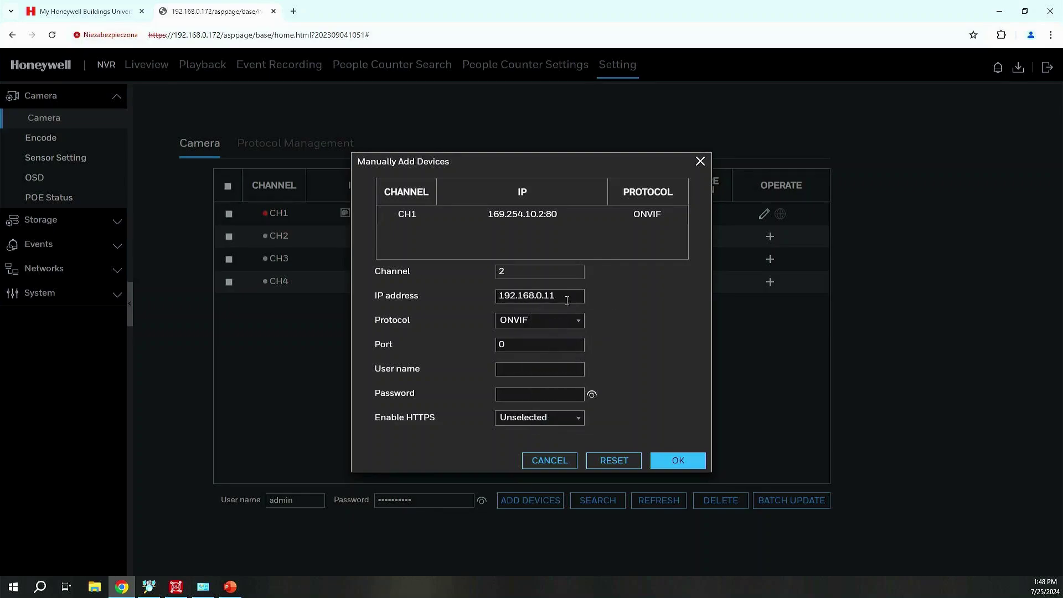
pyautogui.click(525, 327)
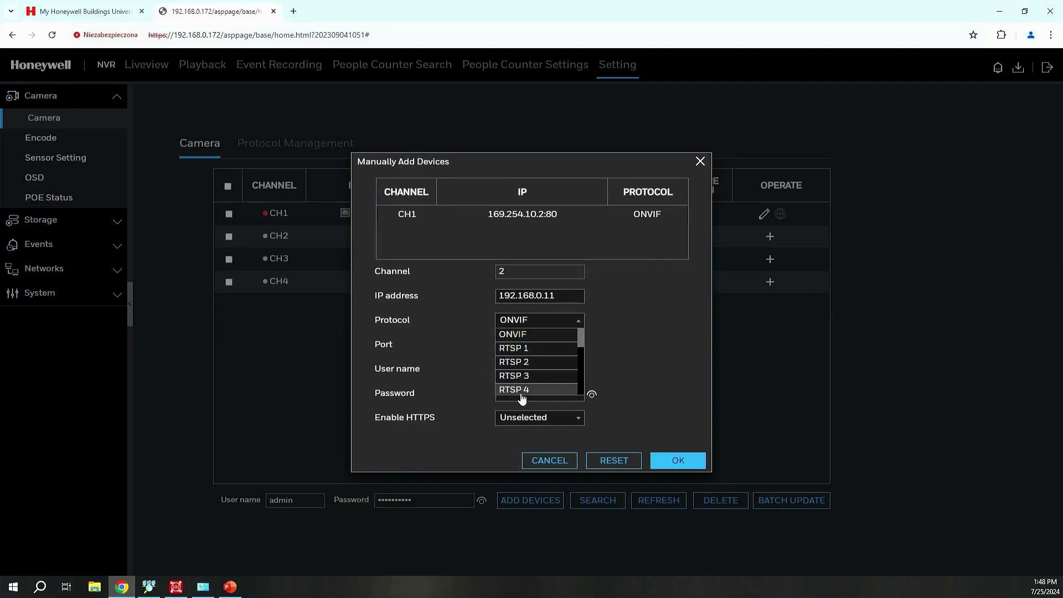
pyautogui.scroll(-4, 523, 376)
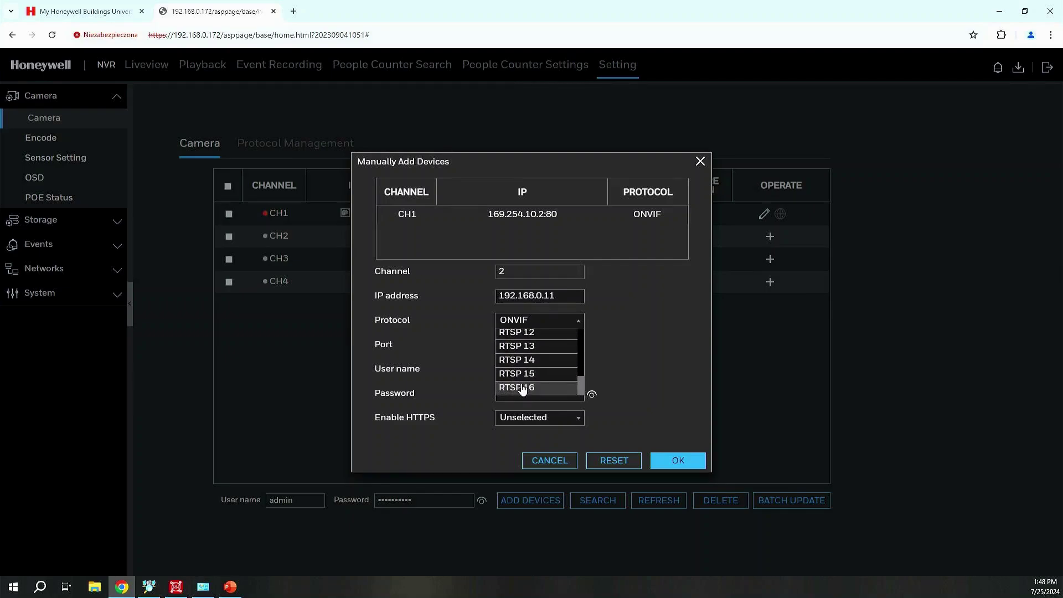
pyautogui.scroll(4, 523, 383)
pyautogui.click(525, 335)
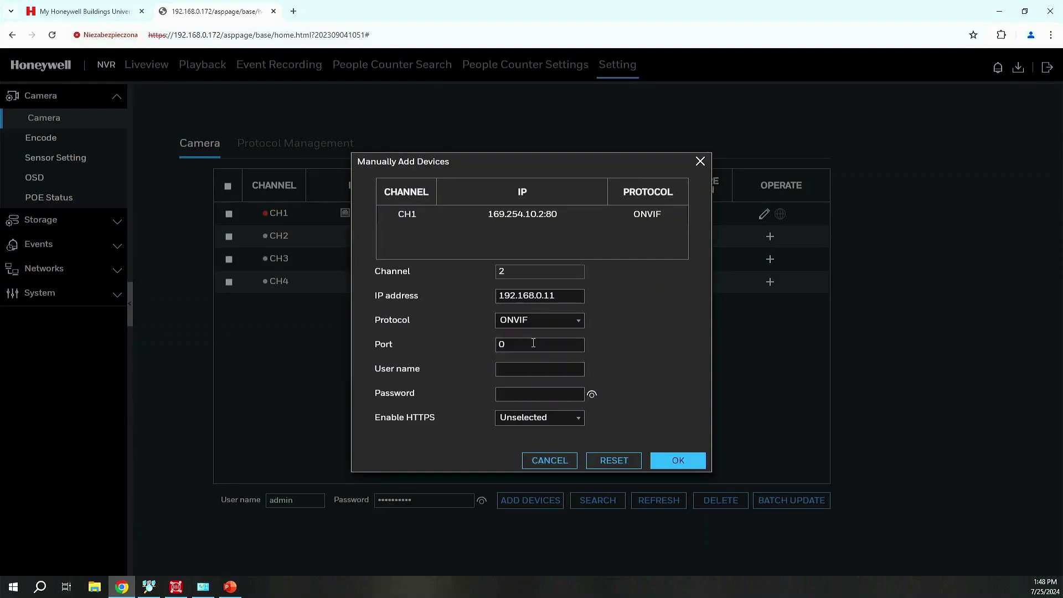
pyautogui.press('Tab')
pyautogui.write('80')
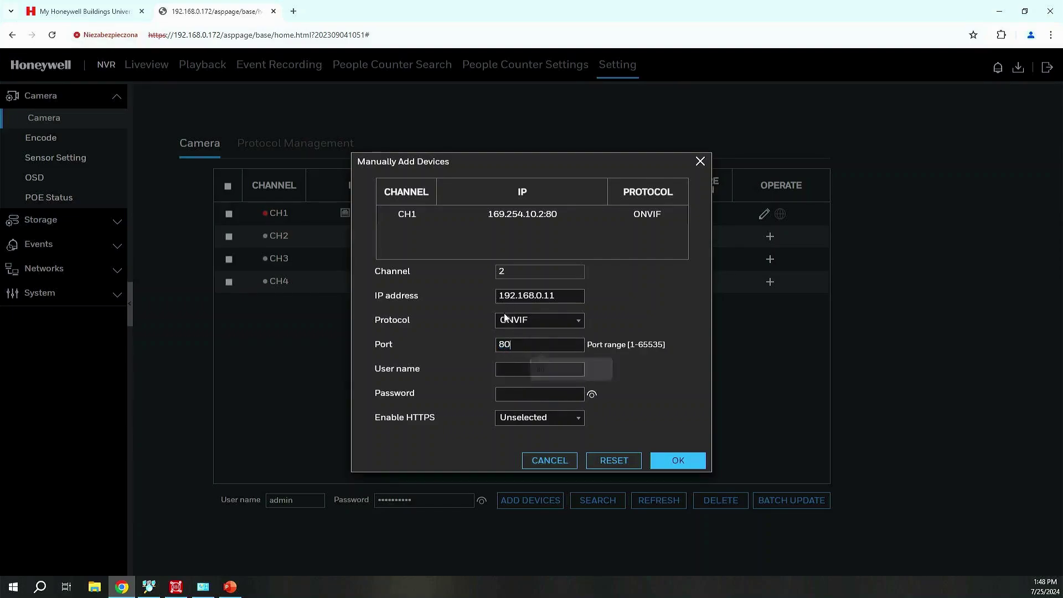
# - Fill in the camera's user name and password, set Enable HTTPS to NO, and add it to CH2
pyautogui.click(506, 370)
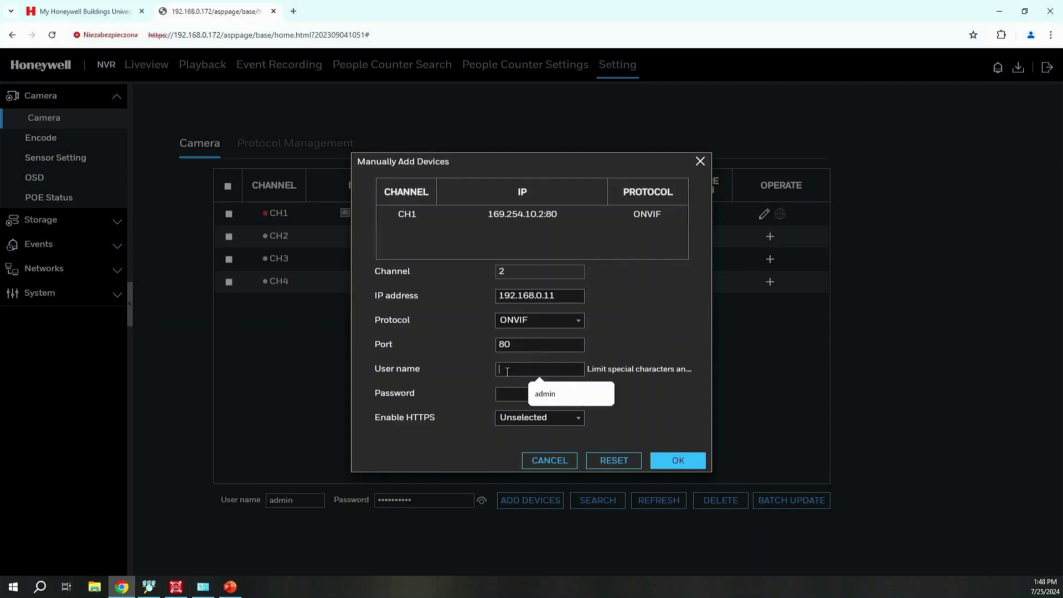
pyautogui.click(540, 403)
pyautogui.click(508, 395)
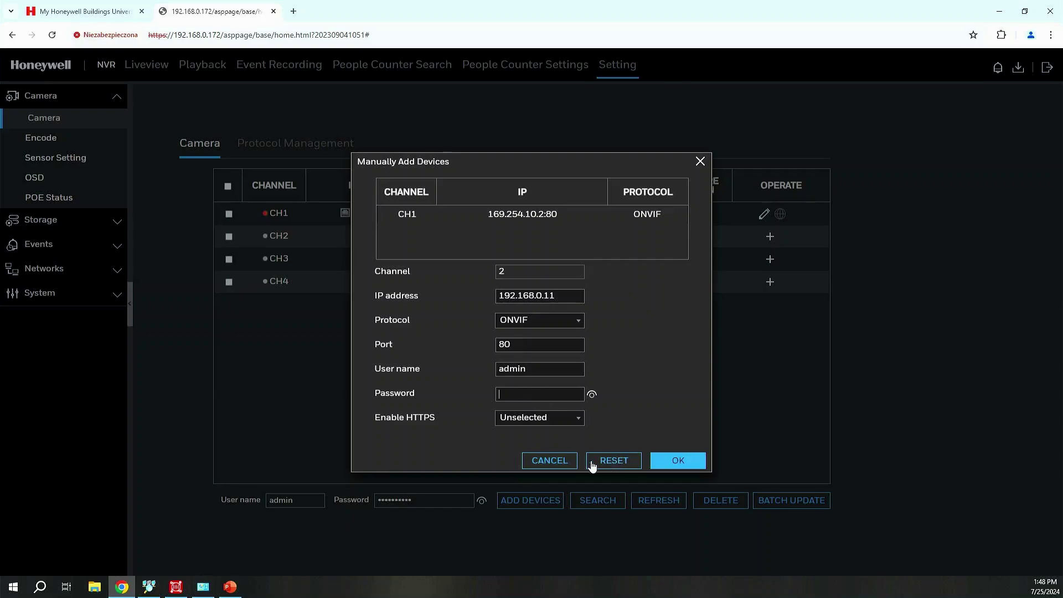
pyautogui.write('***')
pyautogui.click(576, 421)
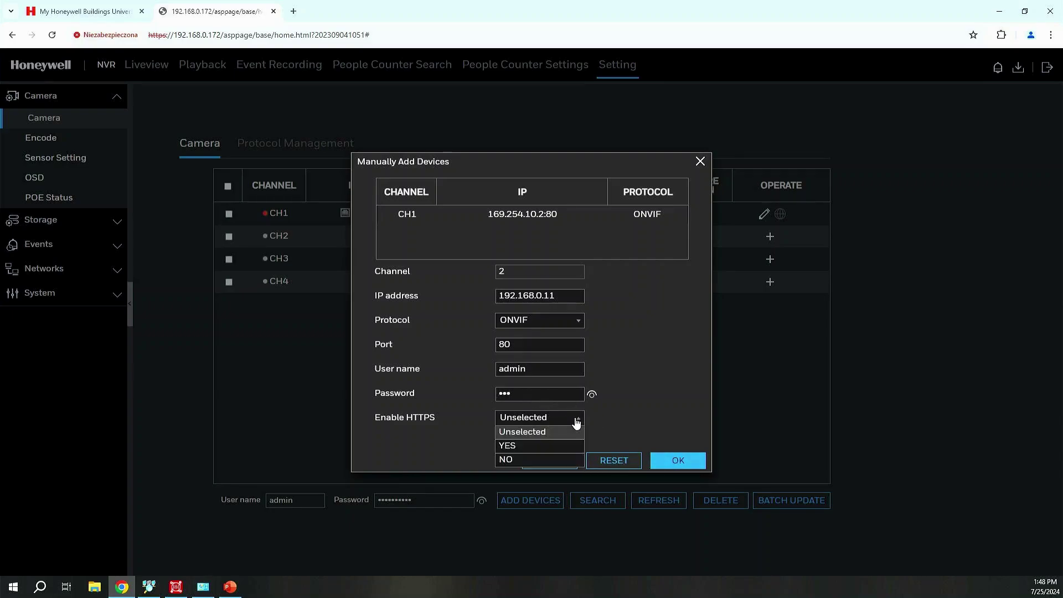
pyautogui.click(529, 461)
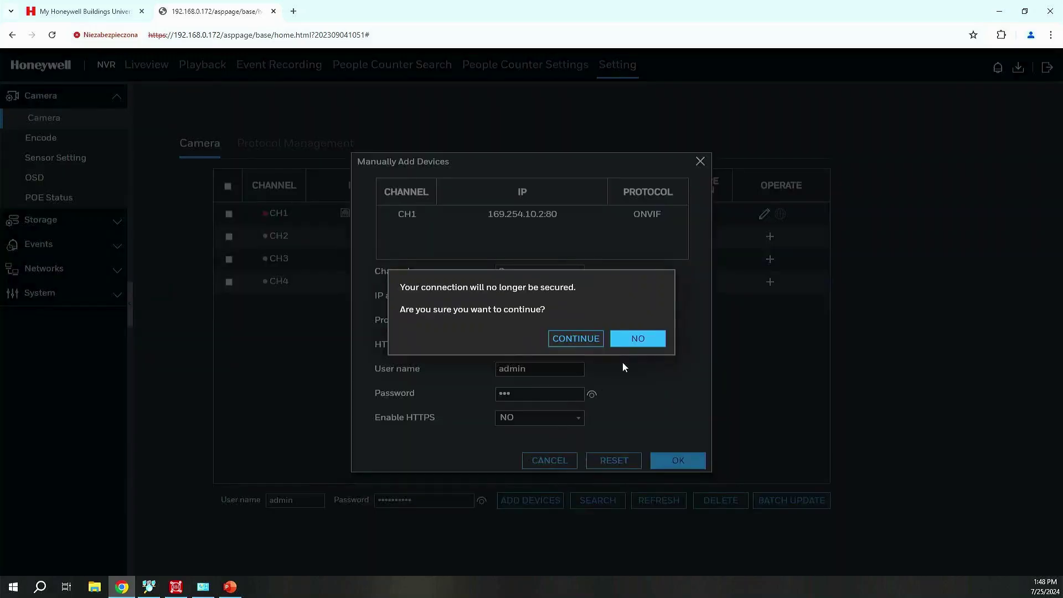
pyautogui.click(578, 338)
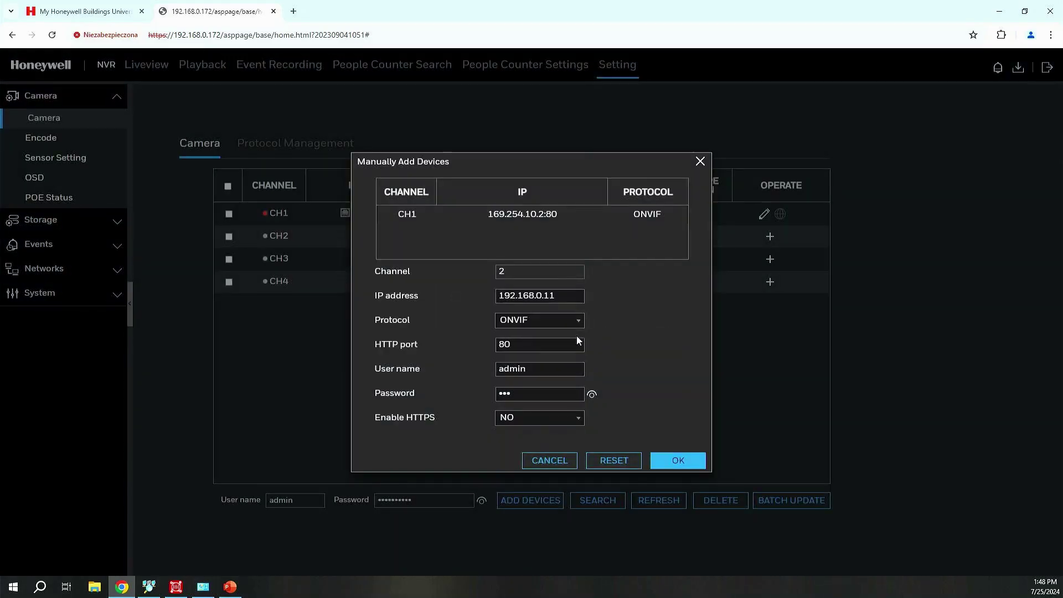
pyautogui.click(683, 465)
pyautogui.click(680, 463)
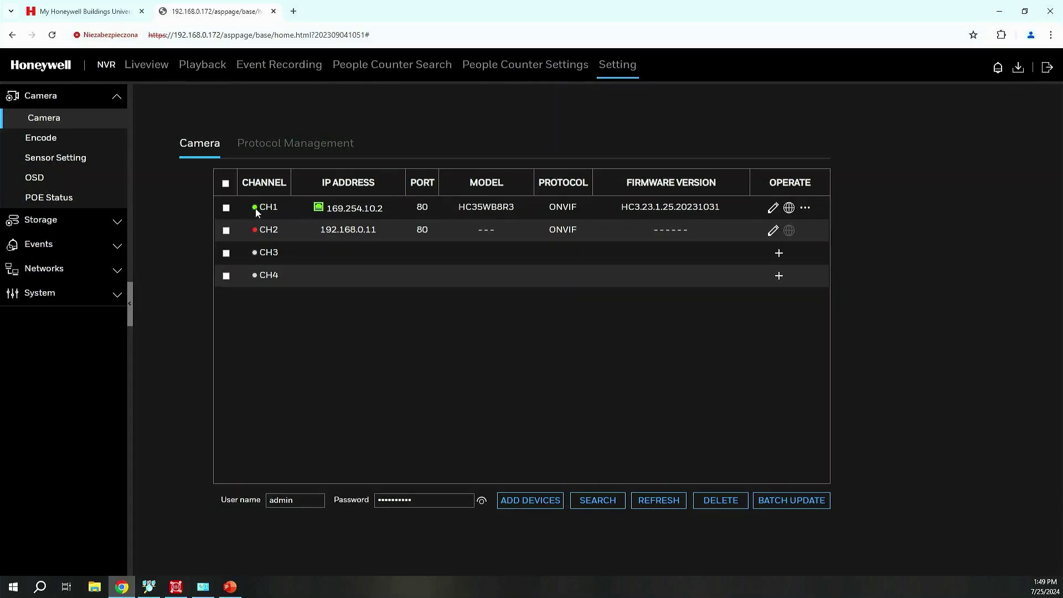
# - Play Channel01's live video in Liveview, then bring Honeywell Unified Tool to the front
pyautogui.click(136, 67)
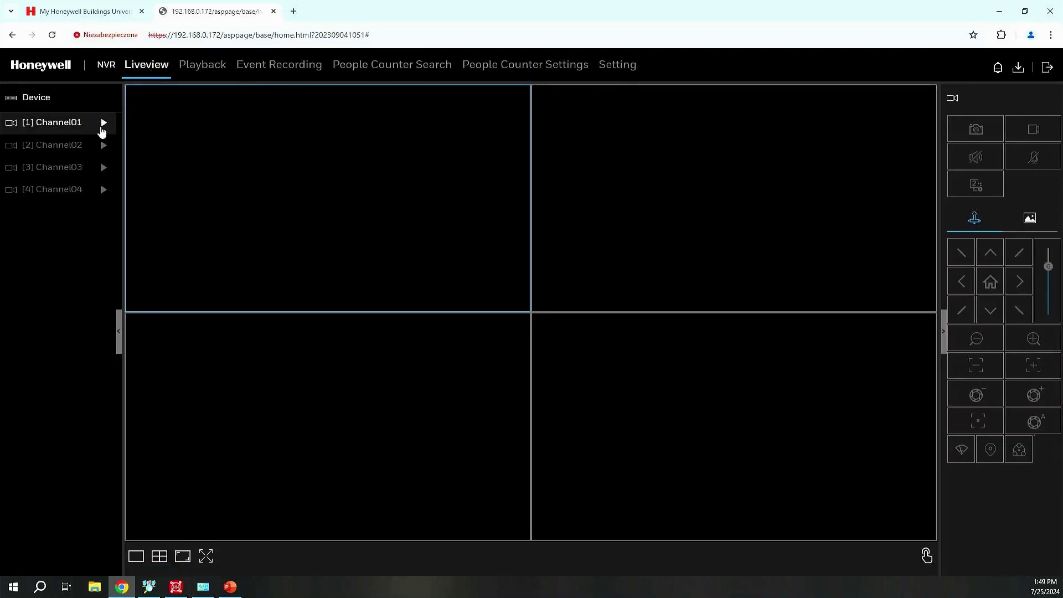
pyautogui.click(103, 123)
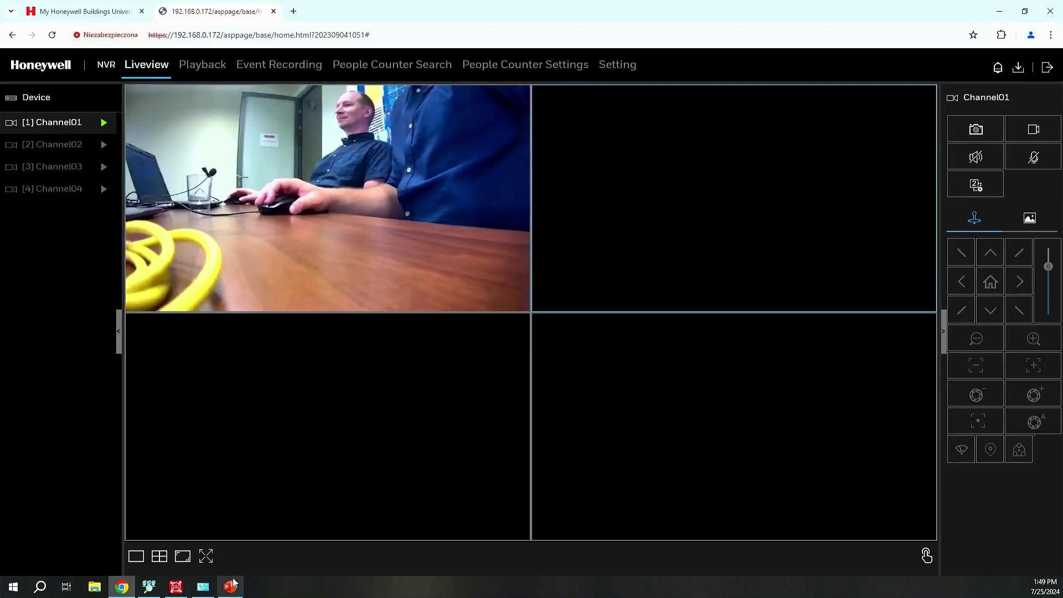
pyautogui.click(180, 592)
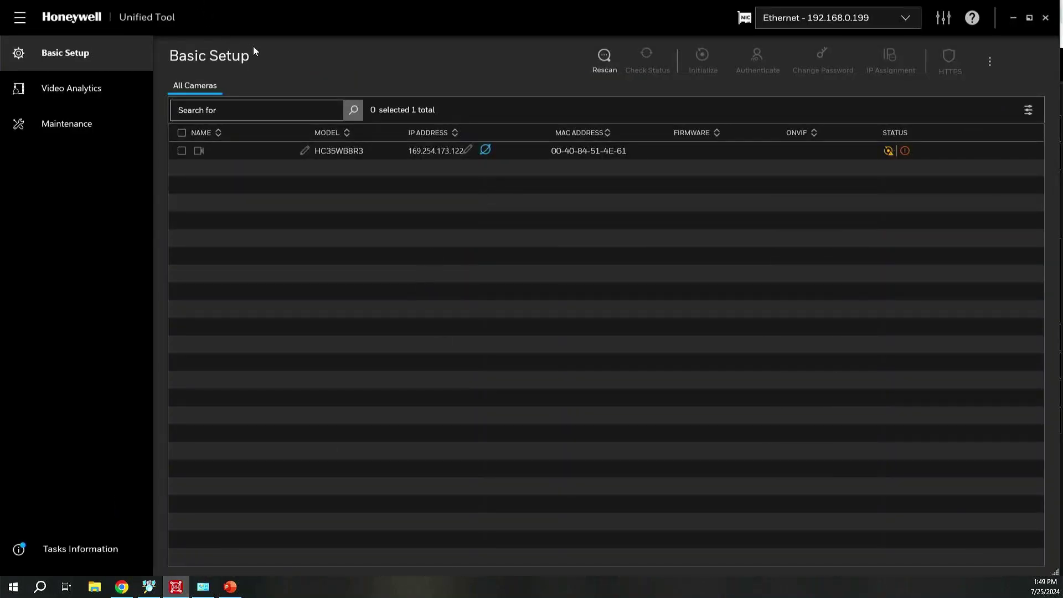
# - Check the scan adapter list and About version info, then open the Unified Tool user manual
pyautogui.click(789, 20)
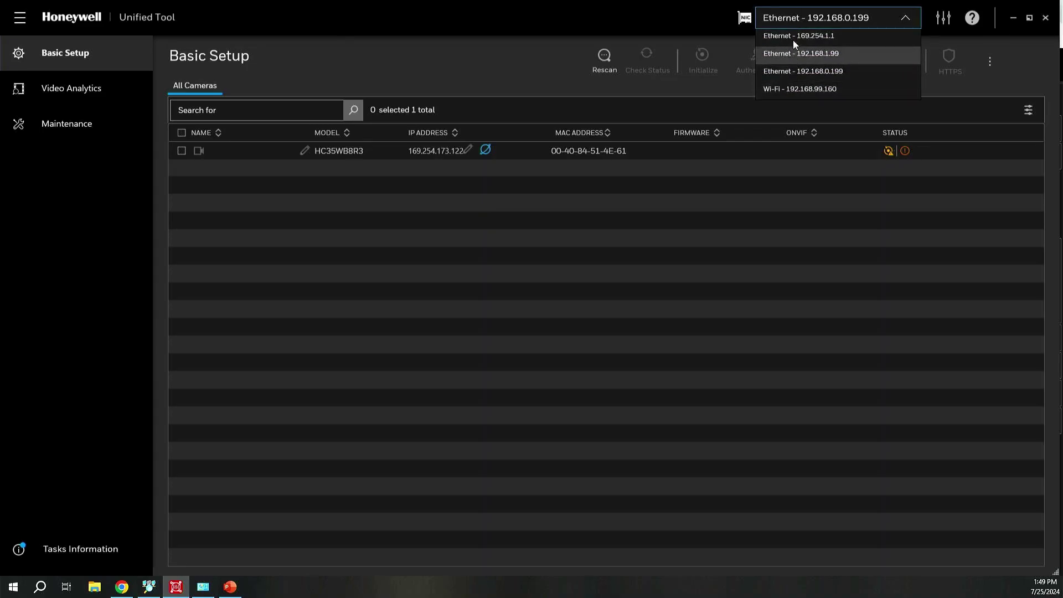
pyautogui.click(683, 19)
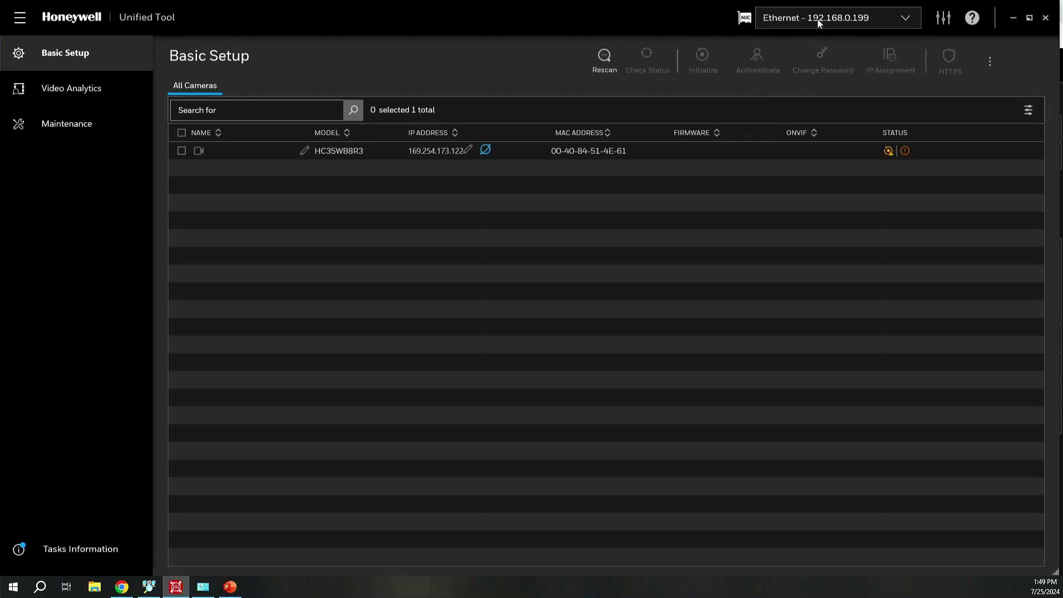
pyautogui.click(975, 20)
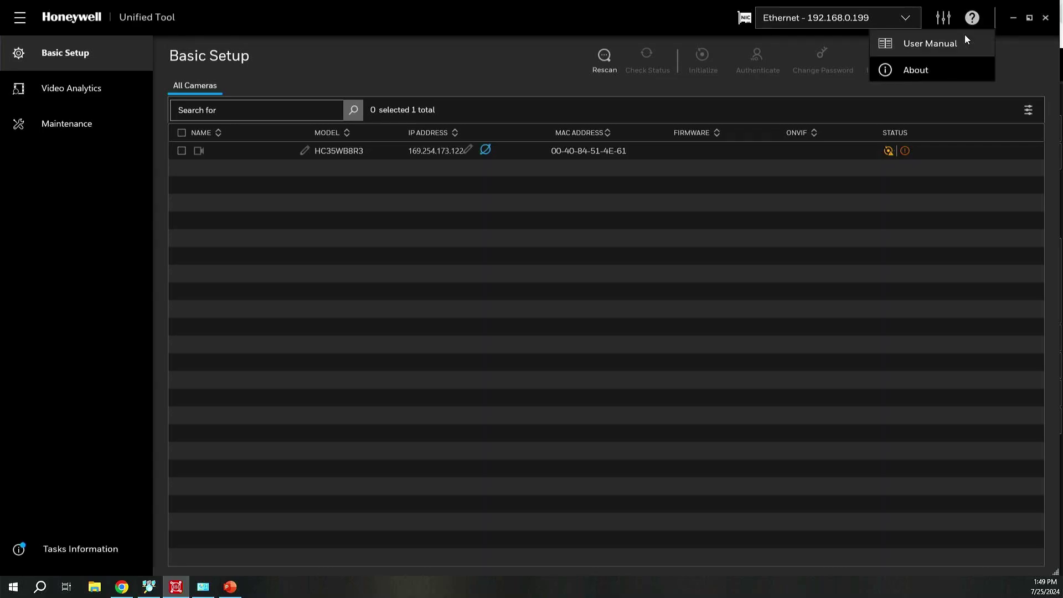
pyautogui.click(915, 70)
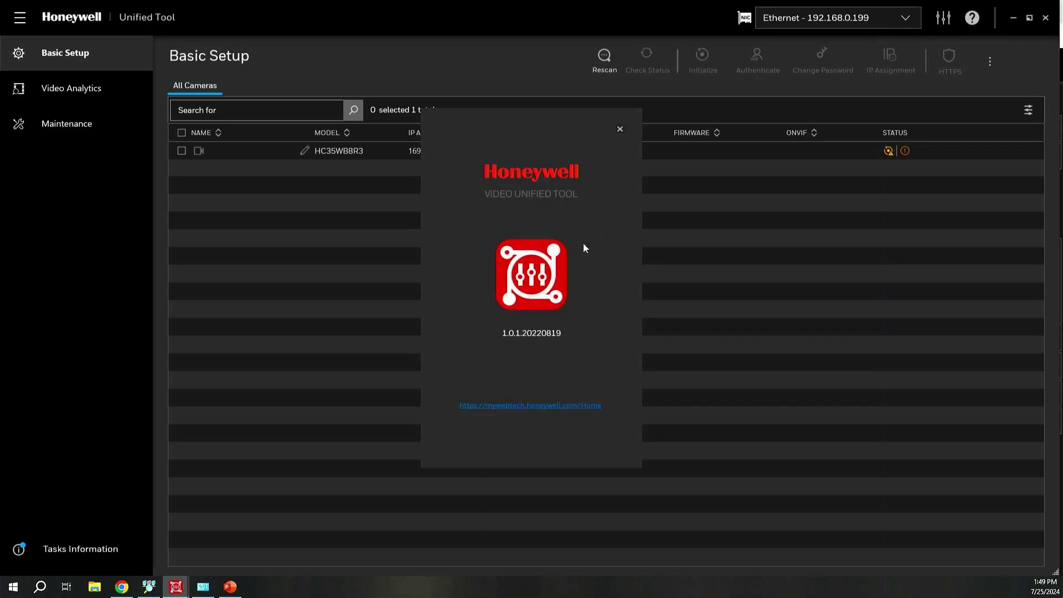
pyautogui.click(618, 127)
pyautogui.click(973, 18)
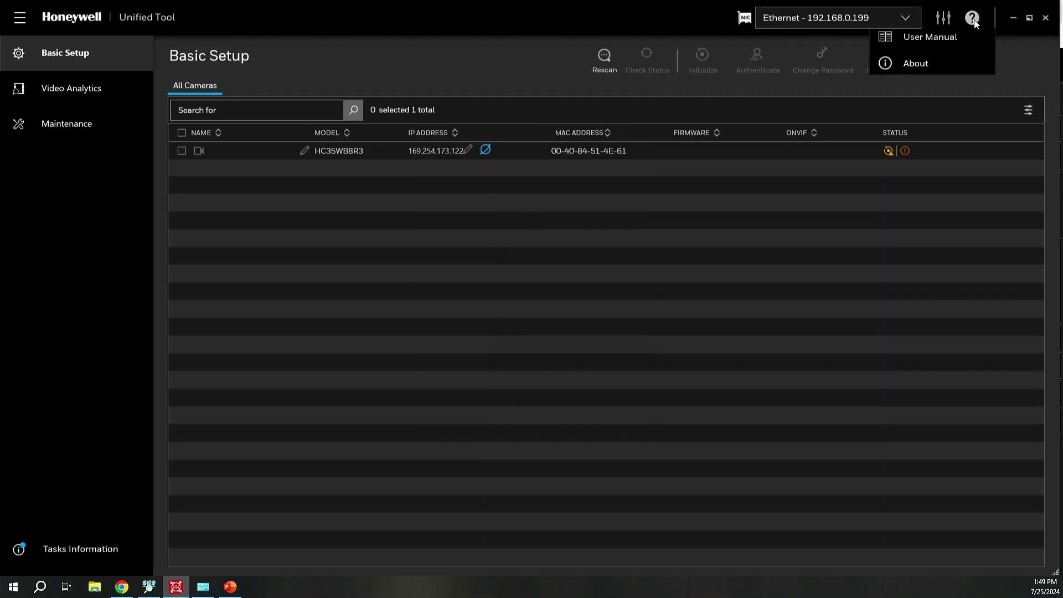
pyautogui.click(918, 48)
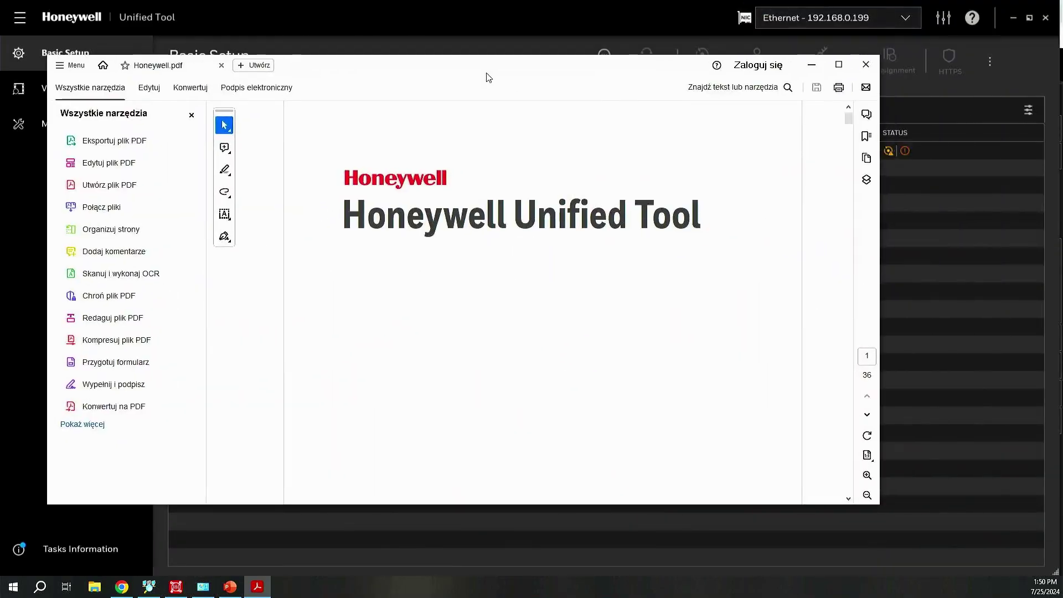
# - Maximize the manual, scroll to page 10's Device Status icon table, then minimize it
pyautogui.doubleClick(487, 65)
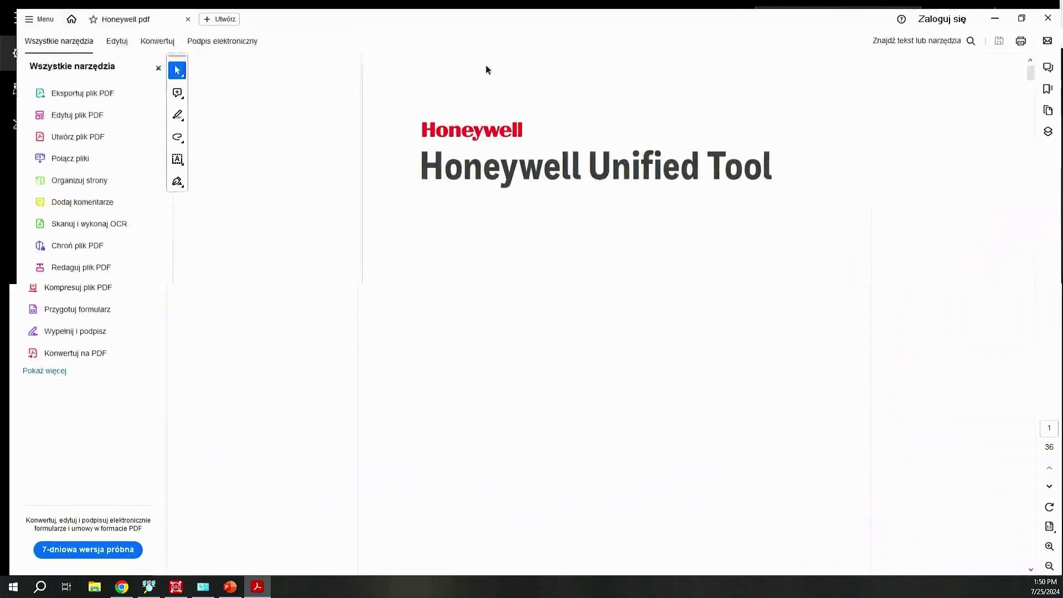
pyautogui.scroll(-10, 686, 318)
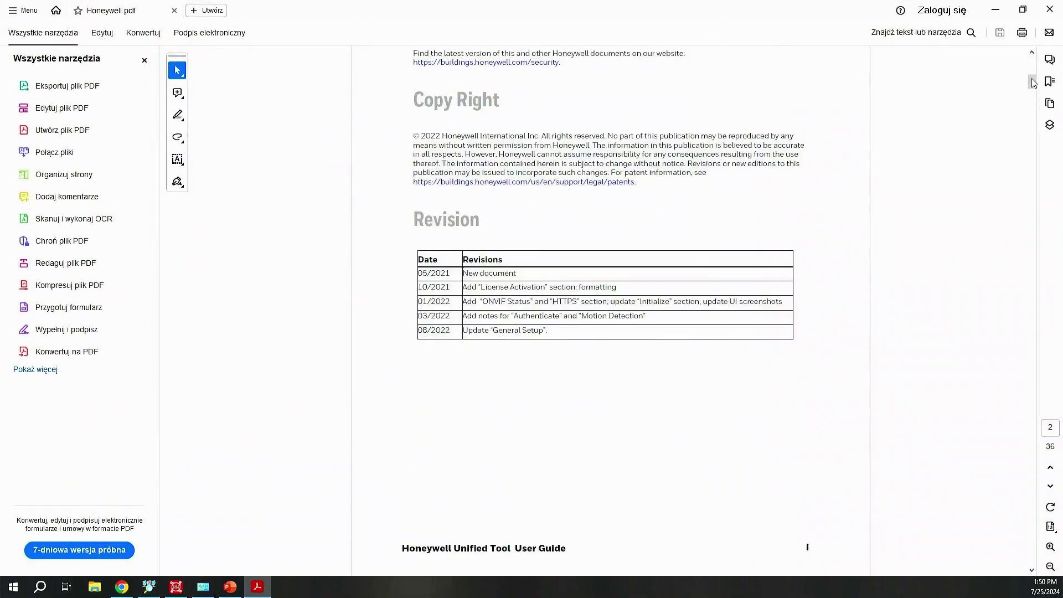
pyautogui.moveTo(1031, 82); pyautogui.dragTo(1032, 201)
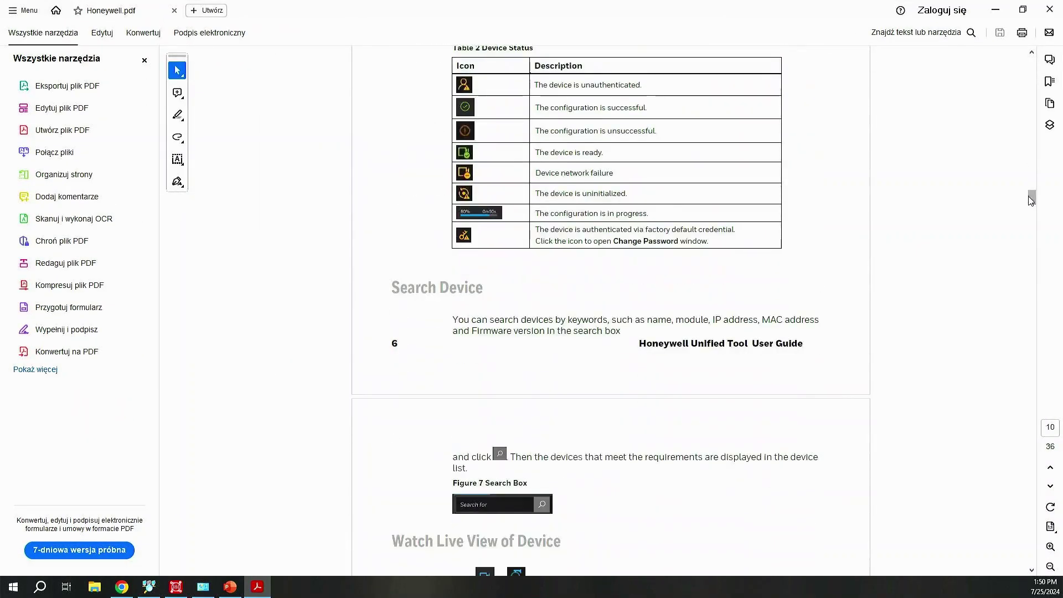
pyautogui.click(995, 13)
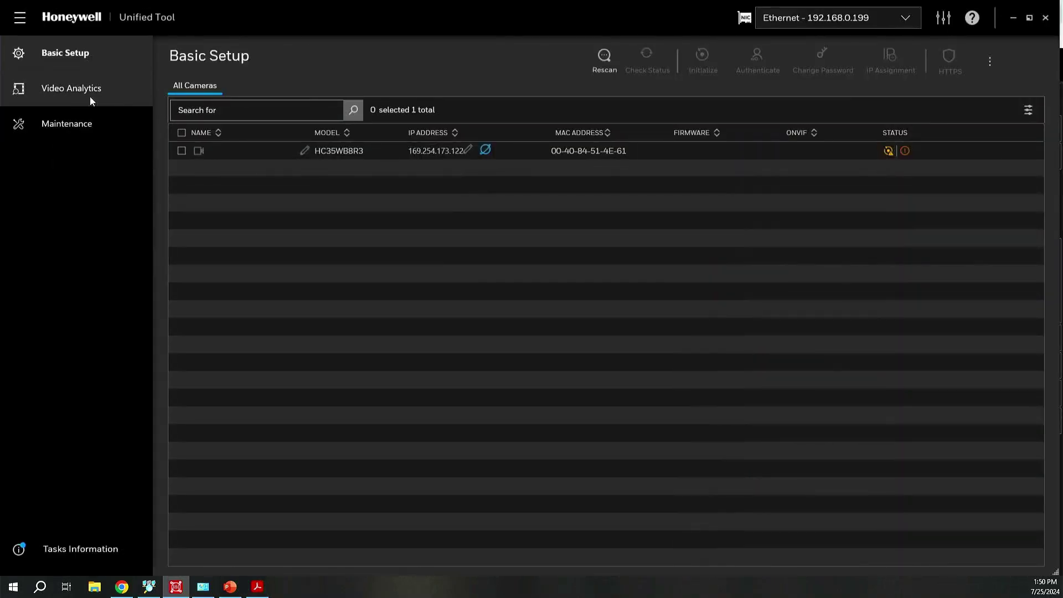
# - Rescan the network for cameras and select the HC35WB8R3 camera row
pyautogui.click(605, 57)
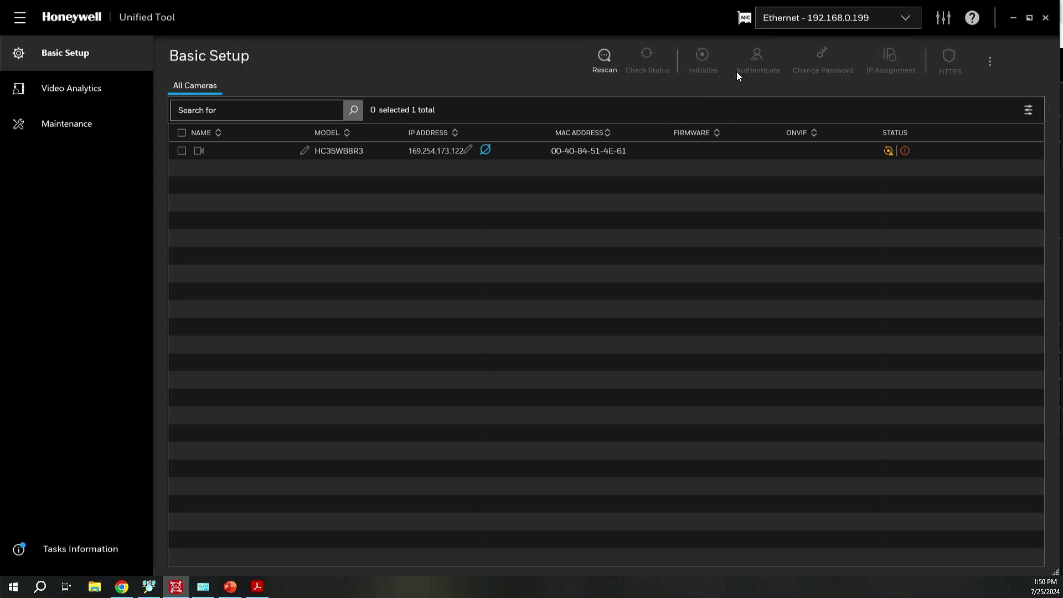
pyautogui.click(181, 152)
# - Start initializing the camera, entering administrator name 'admin' and a new password
pyautogui.click(700, 55)
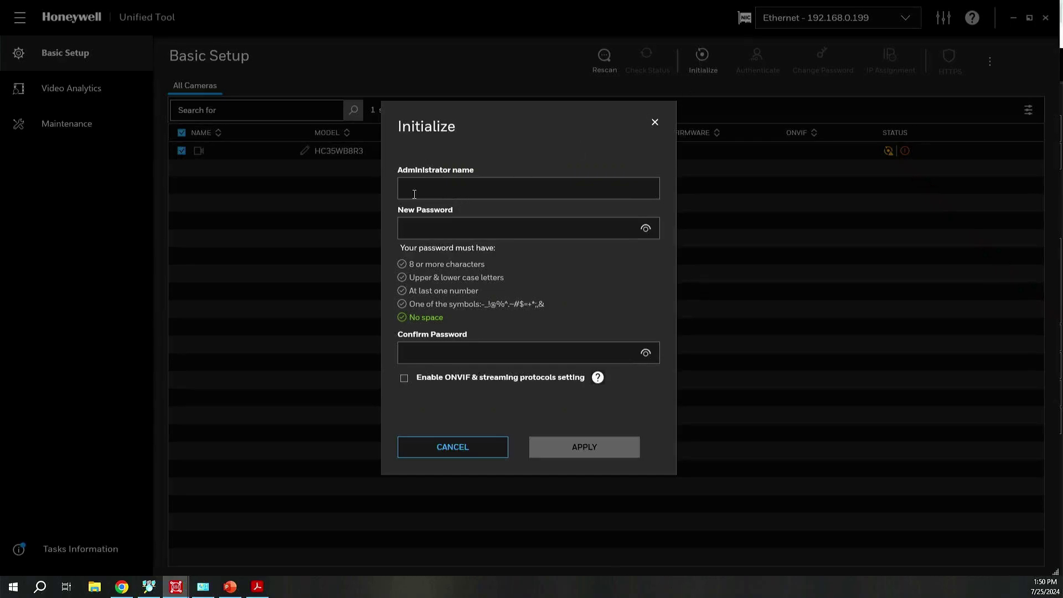
pyautogui.write('admin')
pyautogui.press('Tab')
pyautogui.write('Ad')
pyautogui.press('BackSpace')
pyautogui.write('dmin@123')
# - Retype the new password in both password fields so they match, and apply the initialization
pyautogui.click(455, 358)
pyautogui.write('Admin@123')
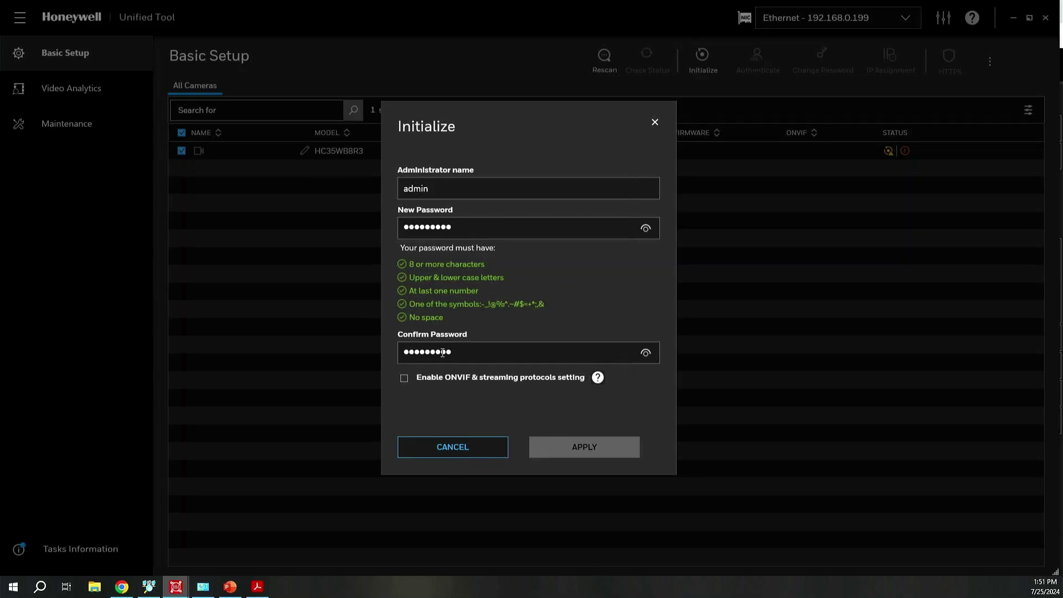
pyautogui.hotkey('ctrl', 'a')
pyautogui.write('Admin@12')
pyautogui.click(467, 224)
pyautogui.hotkey('ctrl', 'a')
pyautogui.write('Admin@12')
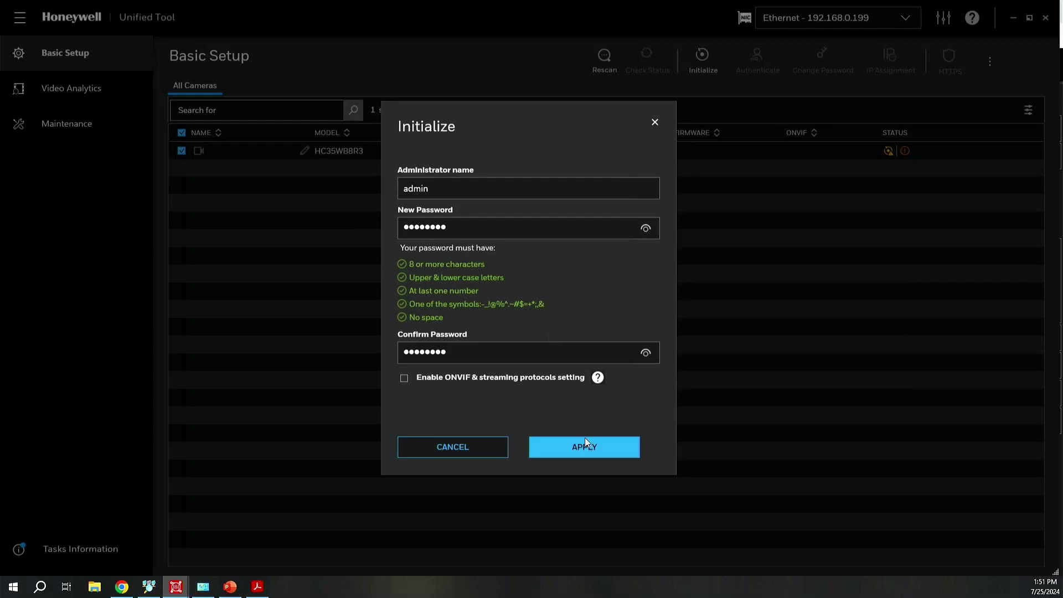
pyautogui.click(585, 445)
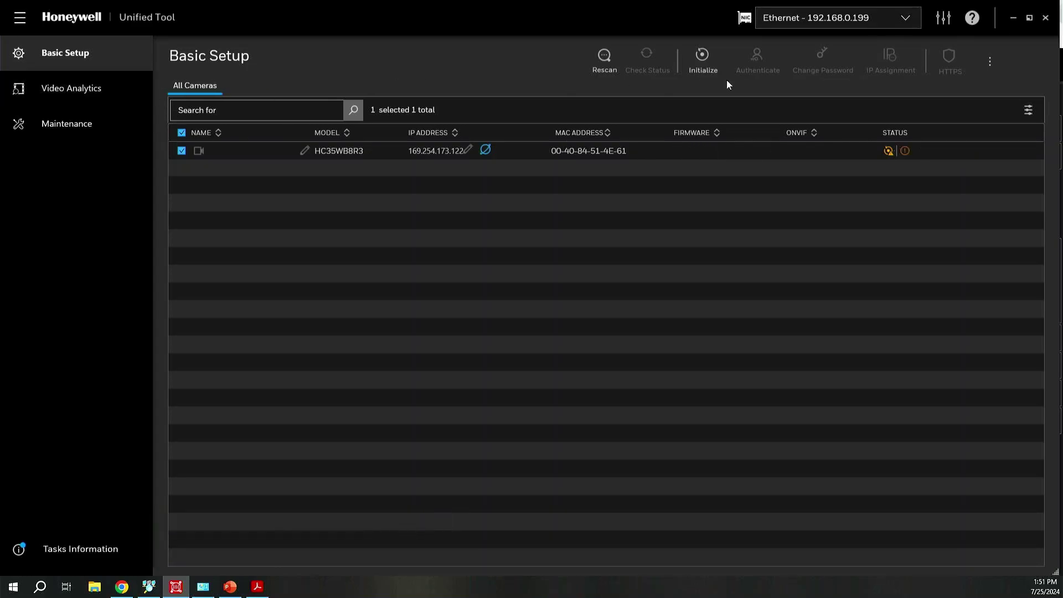
pyautogui.click(70, 92)
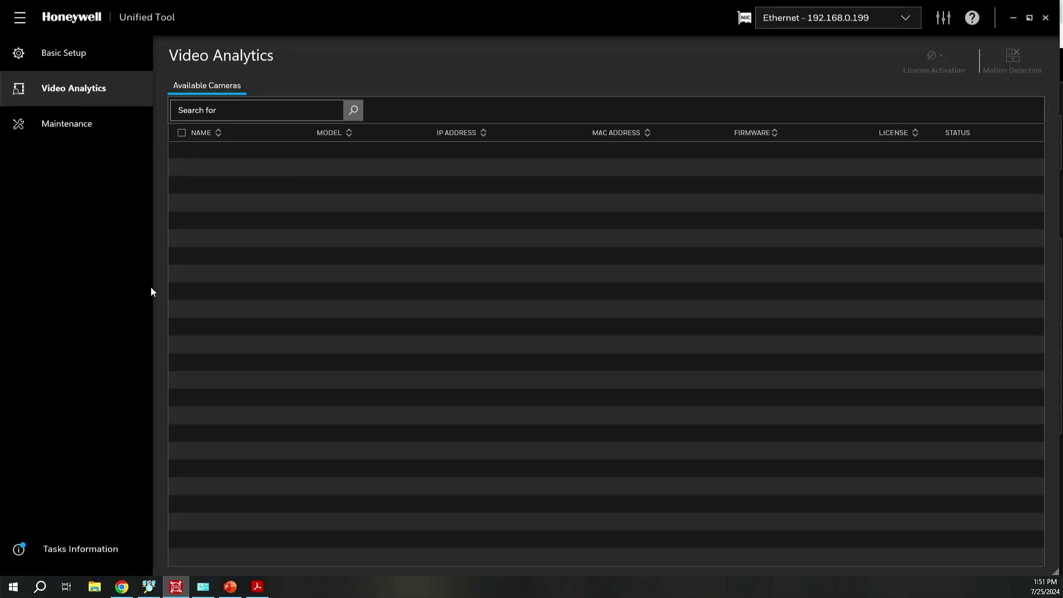
pyautogui.click(65, 132)
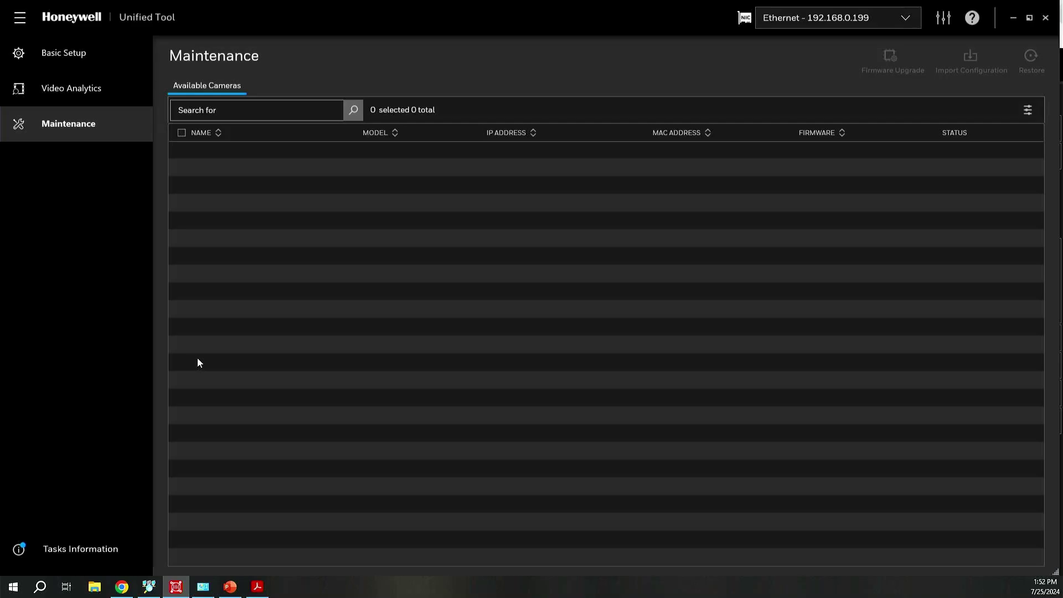
pyautogui.click(64, 53)
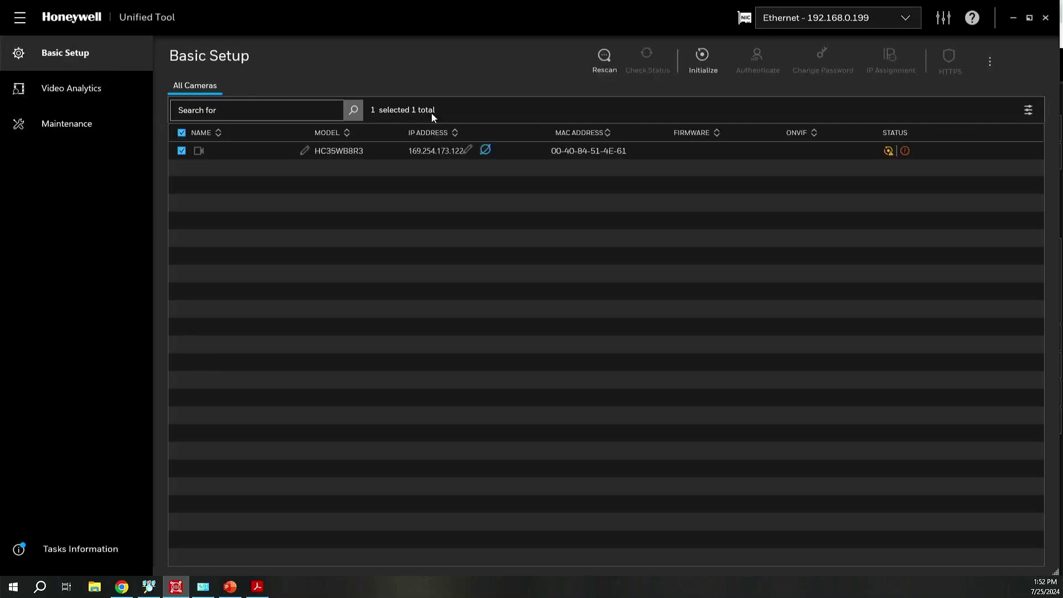
# - Open the 169.254.173.122 camera login page and leave user name and password empty to trigger required errors
pyautogui.click(486, 150)
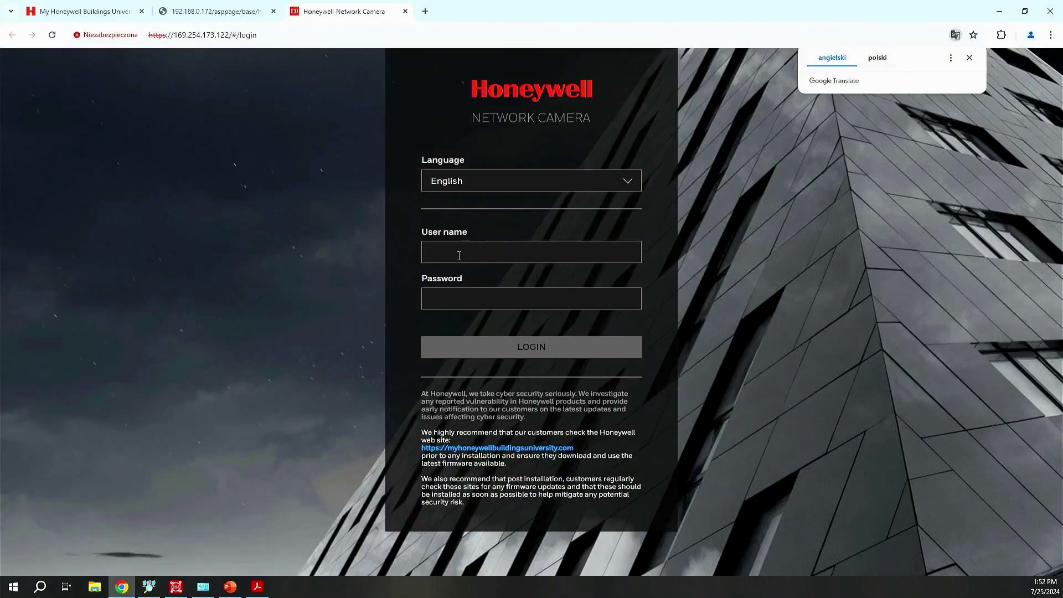
pyautogui.click(460, 255)
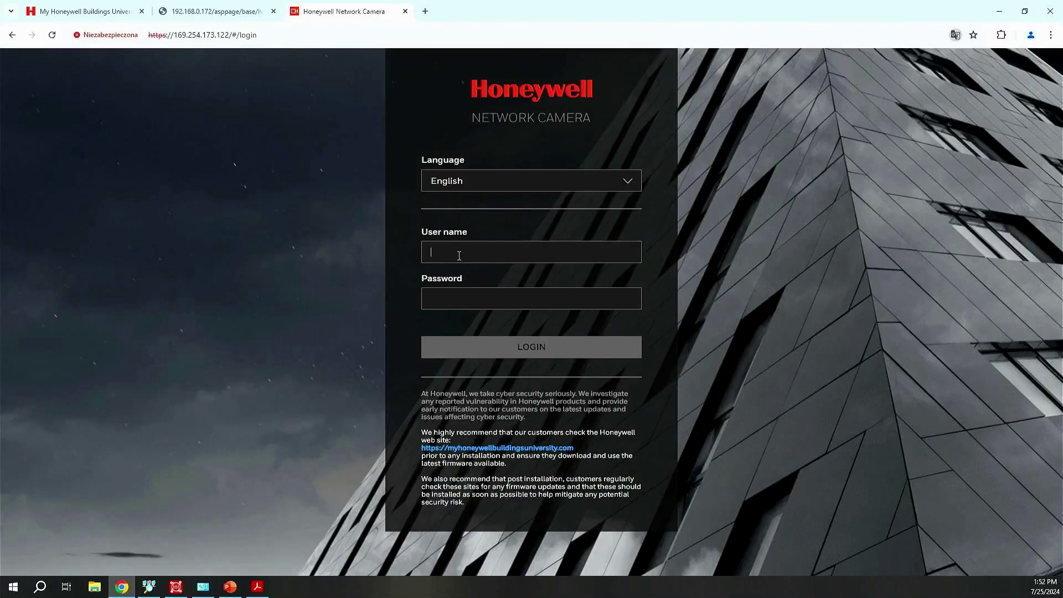
pyautogui.click(451, 304)
pyautogui.click(449, 252)
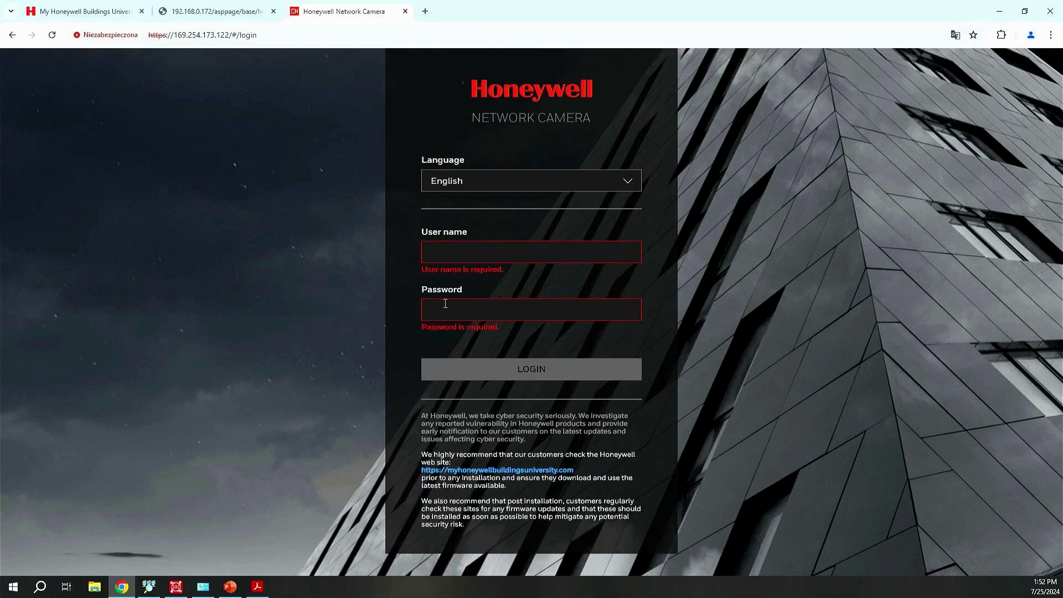
# - Switch to the Buildings University tab and log out of the account
pyautogui.click(81, 17)
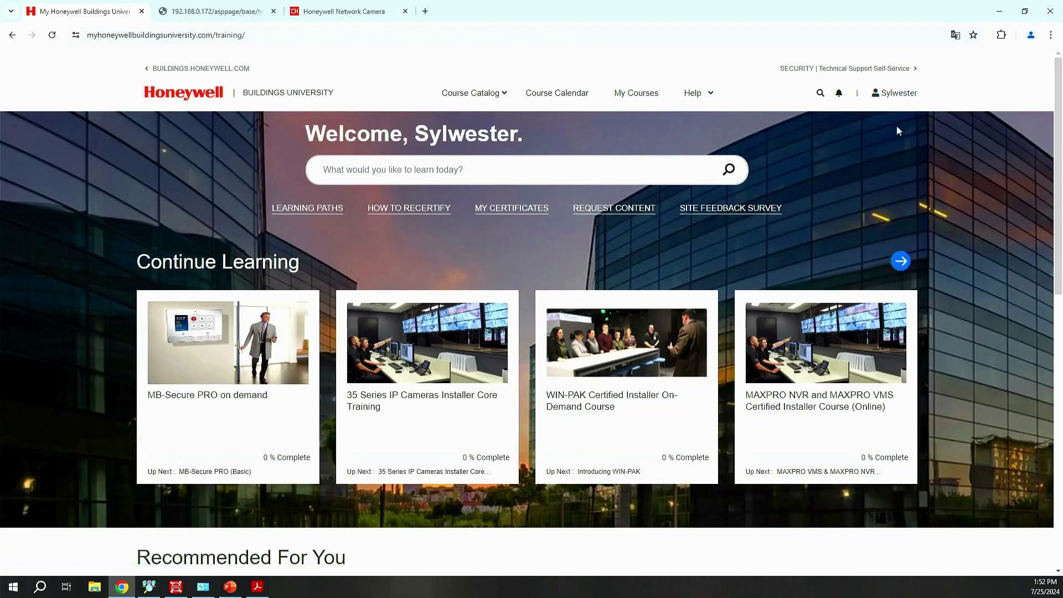
pyautogui.moveTo(895, 169)
pyautogui.click(875, 242)
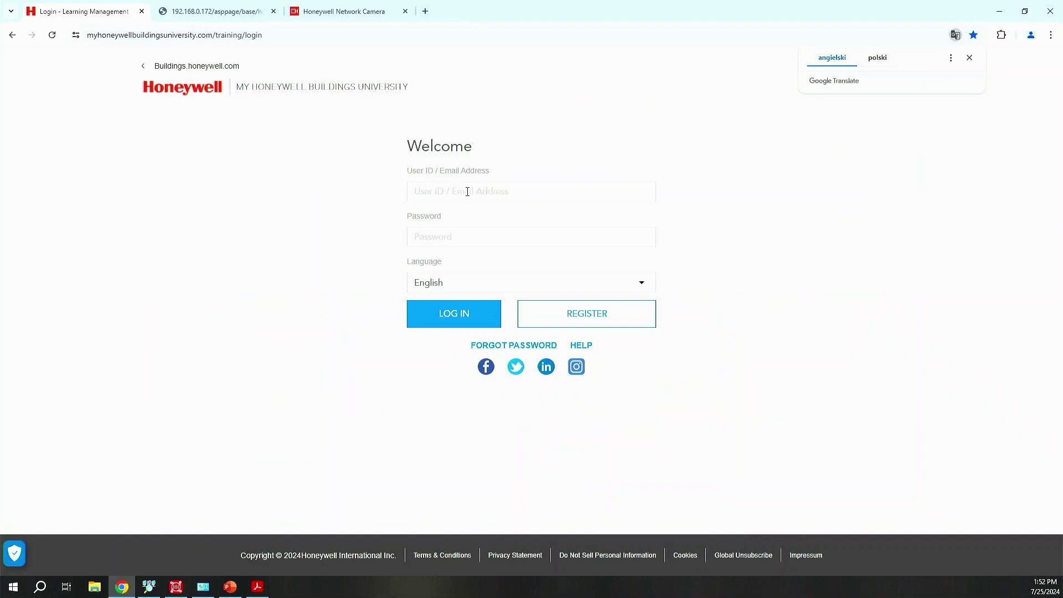
# - Log back in with the account's user ID and password
pyautogui.click(468, 191)
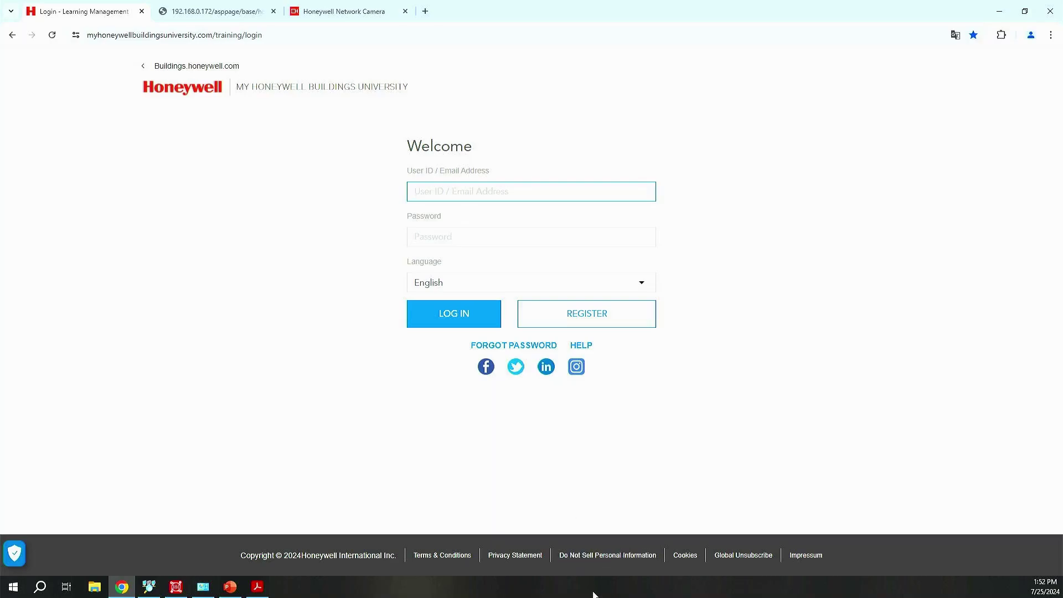
pyautogui.press('Tab')
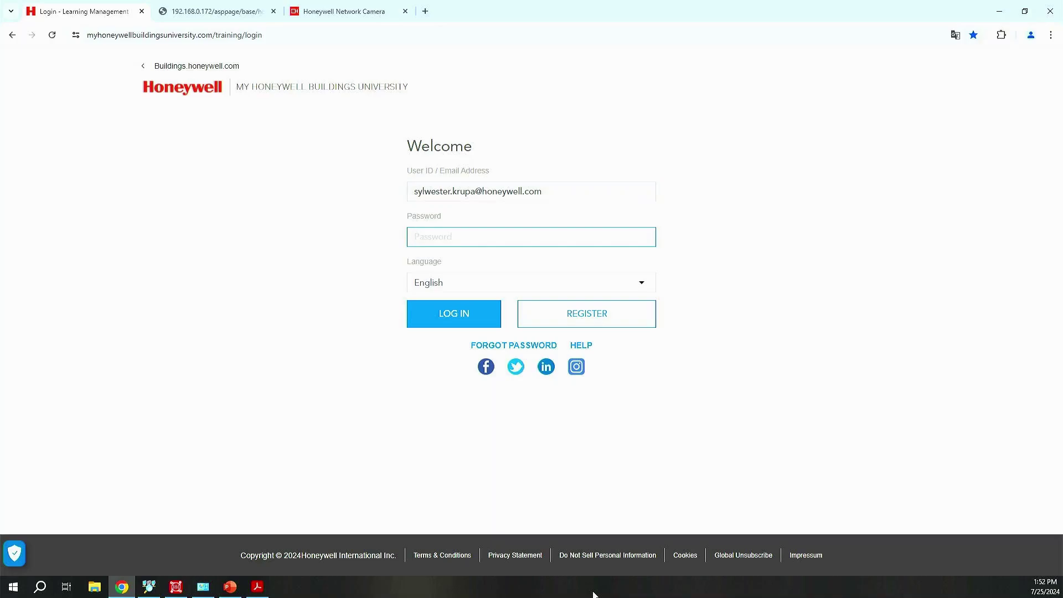
pyautogui.write('••')
pyautogui.press('Return')
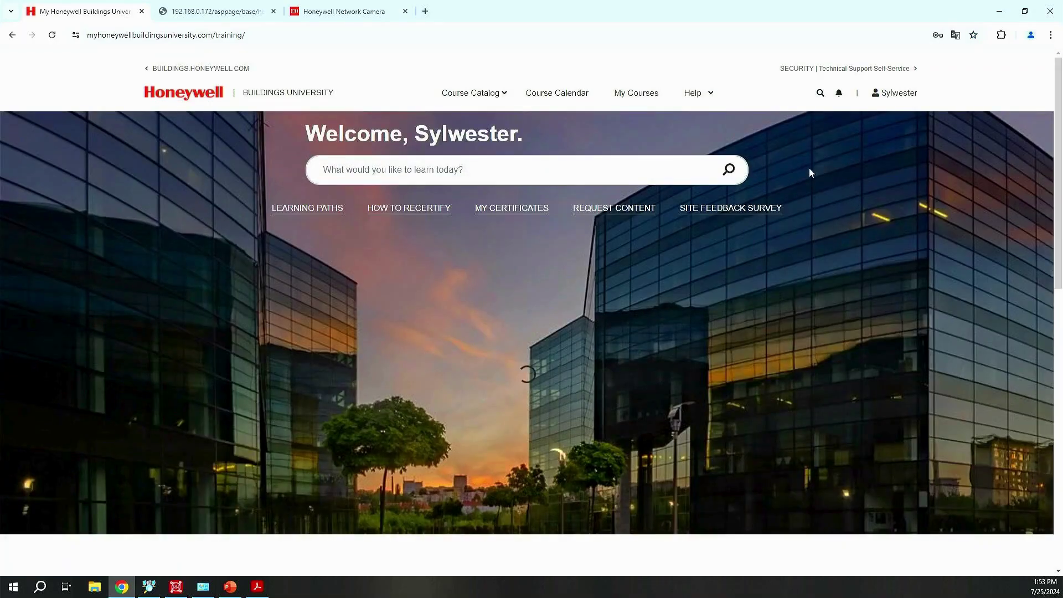
# - Filter the course catalog by the ESSER brand
pyautogui.scroll(-4, 525, 231)
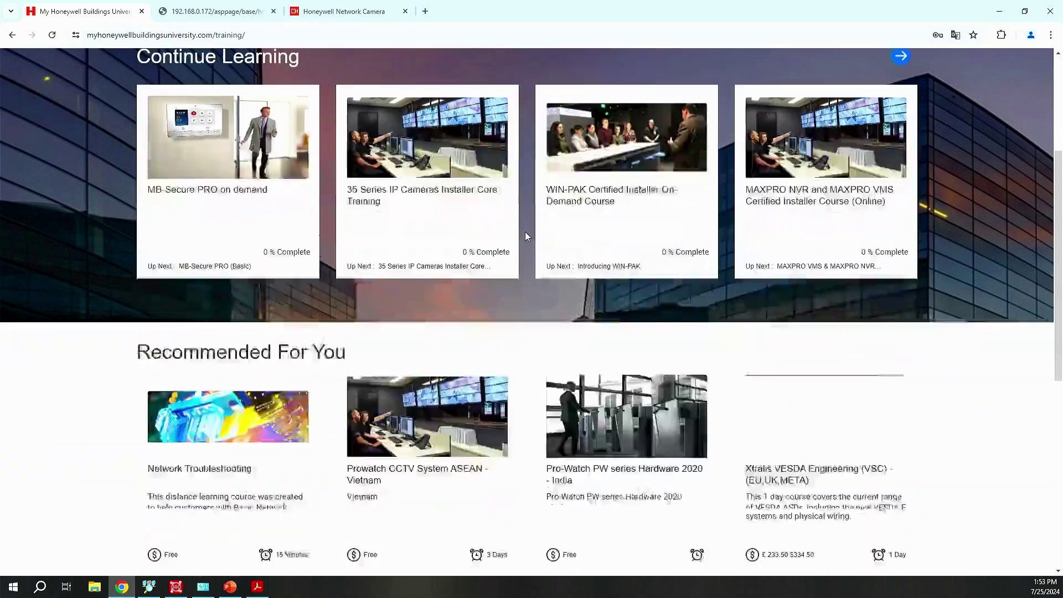
pyautogui.scroll(4, 525, 232)
pyautogui.click(489, 102)
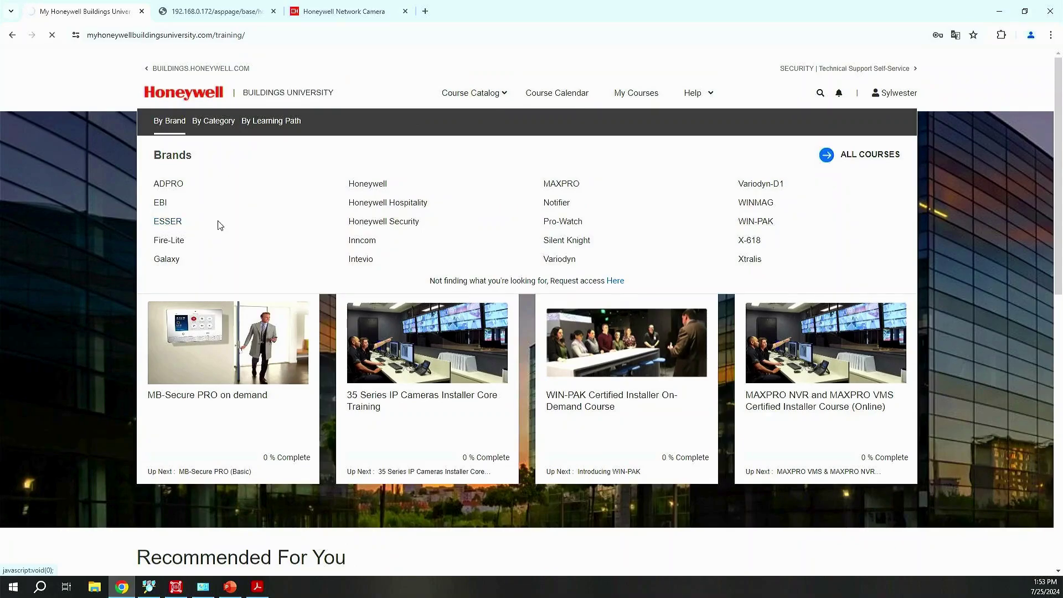
pyautogui.scroll(-5, 563, 337)
pyautogui.scroll(5, 537, 150)
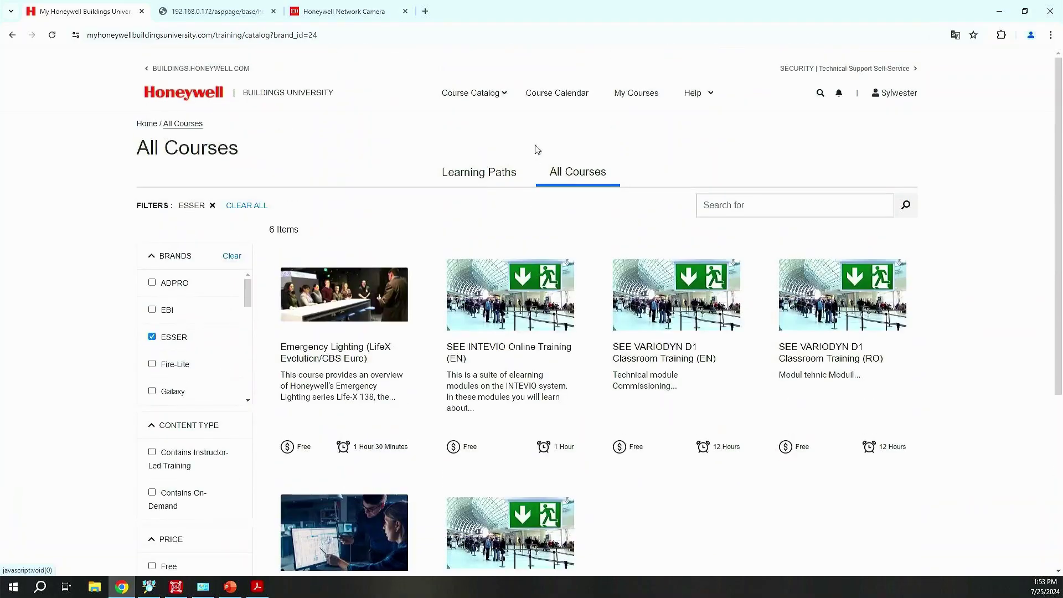
# - Switch the brand filter to MAXPRO and scroll through its 25 courses
pyautogui.moveTo(484, 97)
pyautogui.click(555, 187)
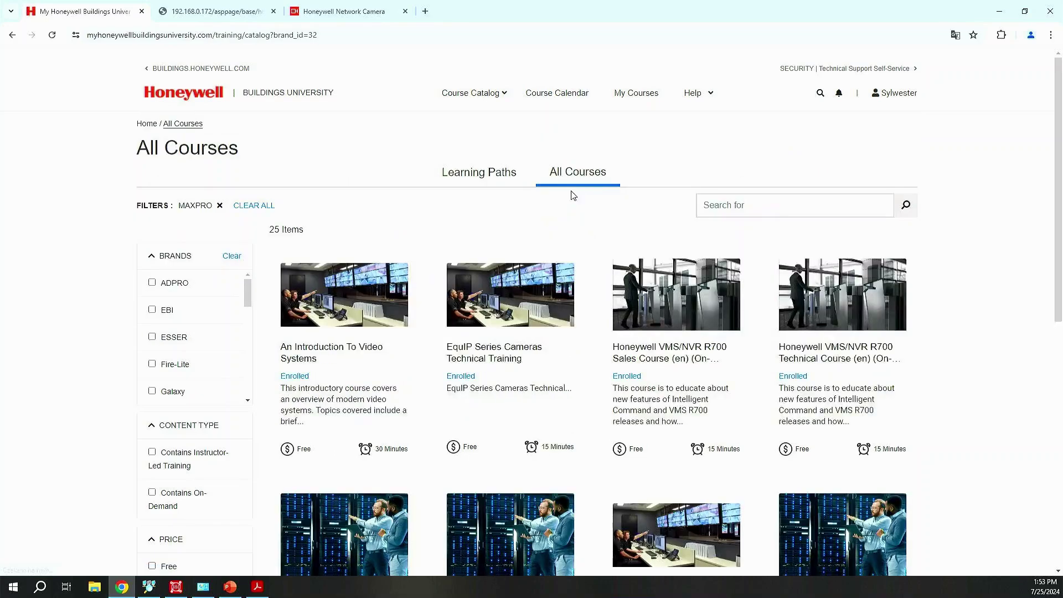
pyautogui.scroll(-5, 598, 283)
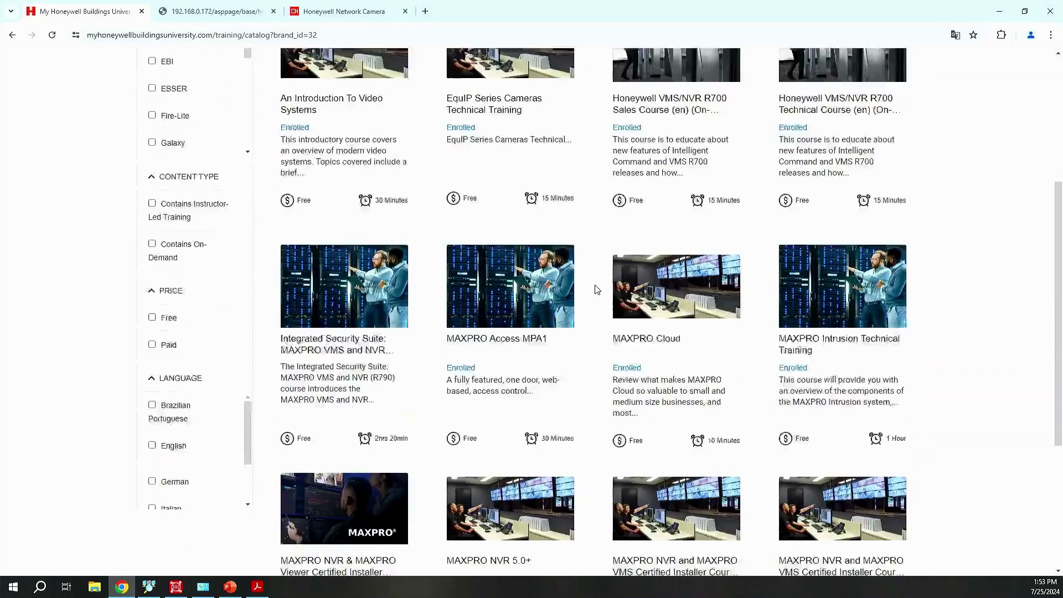
pyautogui.scroll(3, 593, 287)
pyautogui.scroll(-2, 321, 352)
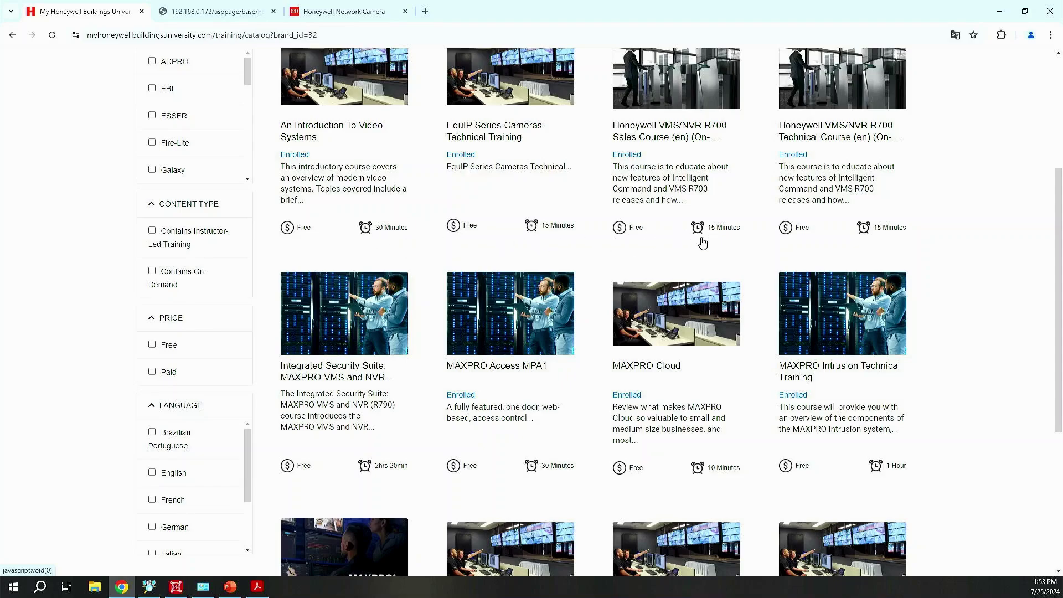
pyautogui.scroll(-5, 709, 243)
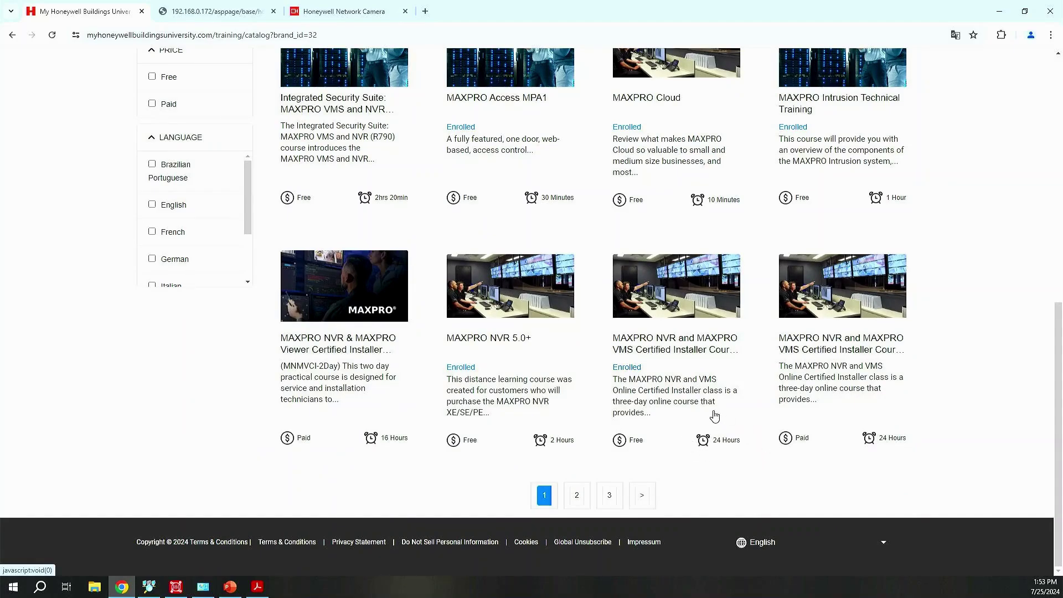
pyautogui.scroll(9, 715, 417)
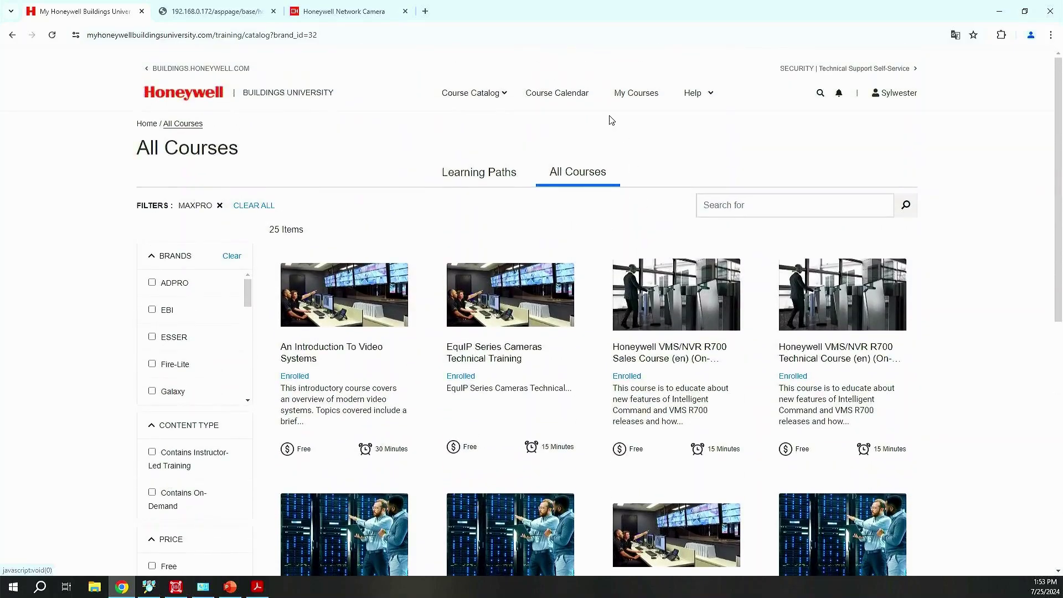
# - Open SECURITY Technical Support Self-Service and browse its 485 How-To Videos, highlighting the count
pyautogui.click(844, 72)
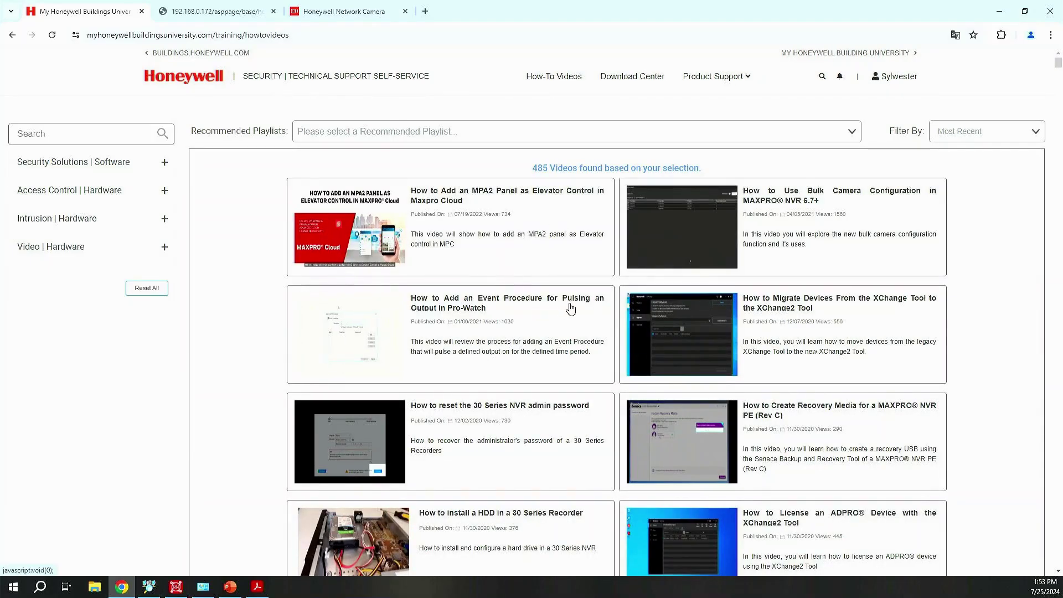
pyautogui.scroll(-3, 570, 310)
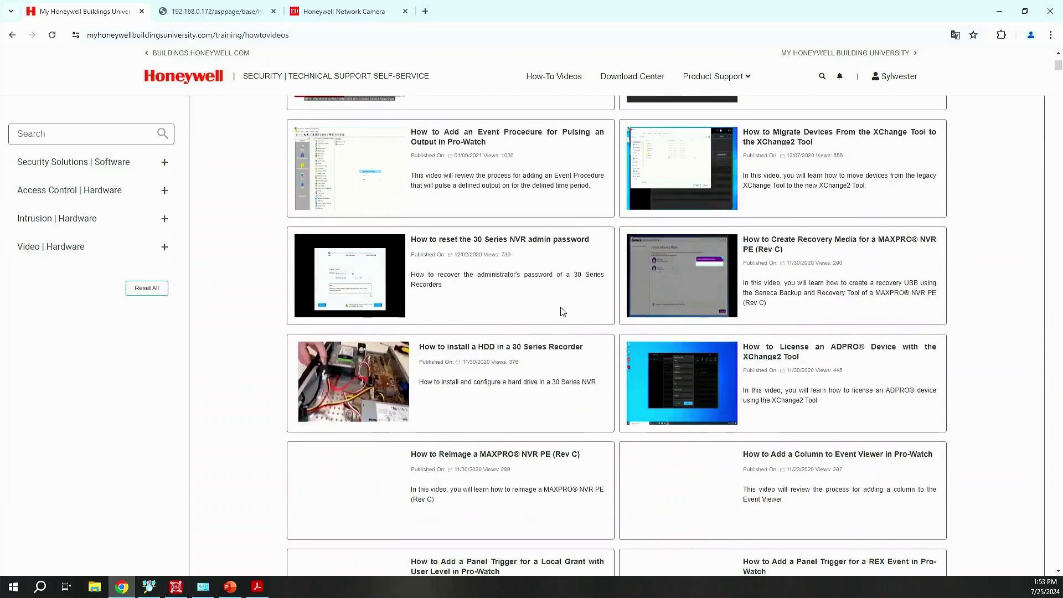
pyautogui.scroll(-1, 576, 324)
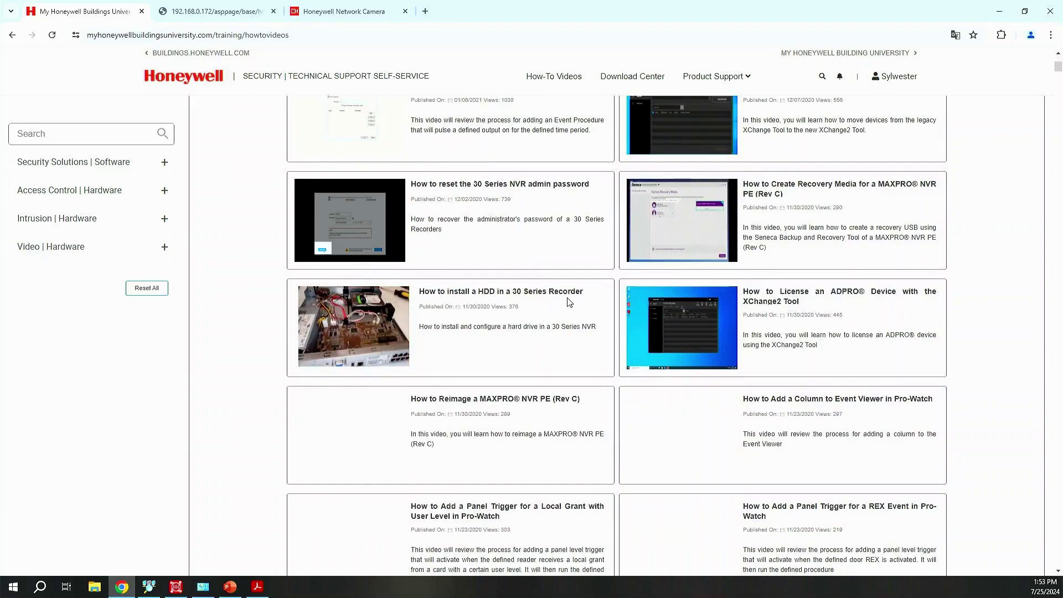
pyautogui.scroll(-5, 569, 302)
pyautogui.scroll(-2, 521, 328)
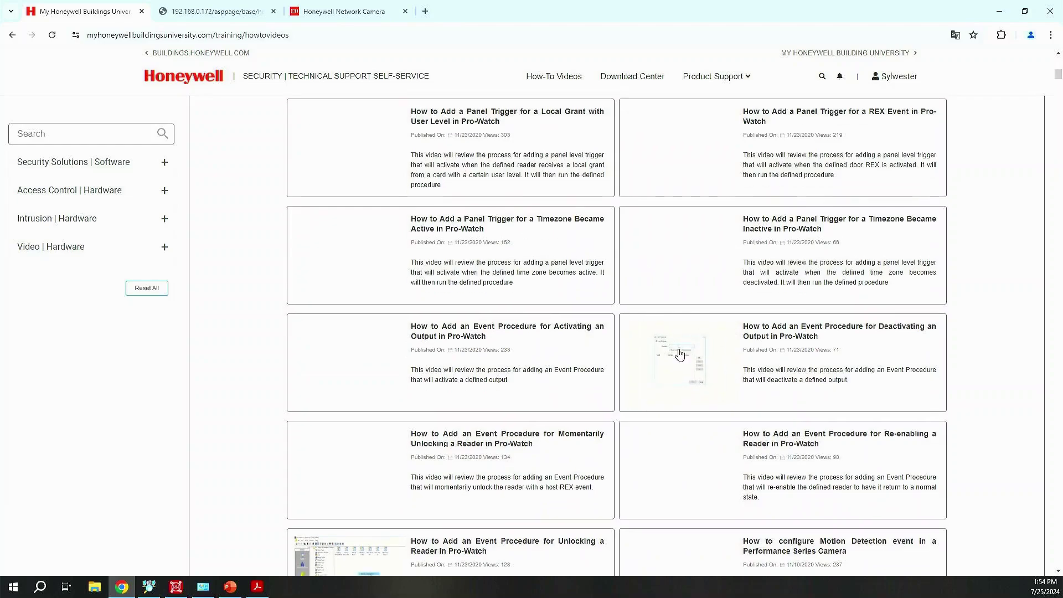
pyautogui.scroll(-5, 674, 356)
pyautogui.scroll(15, 597, 356)
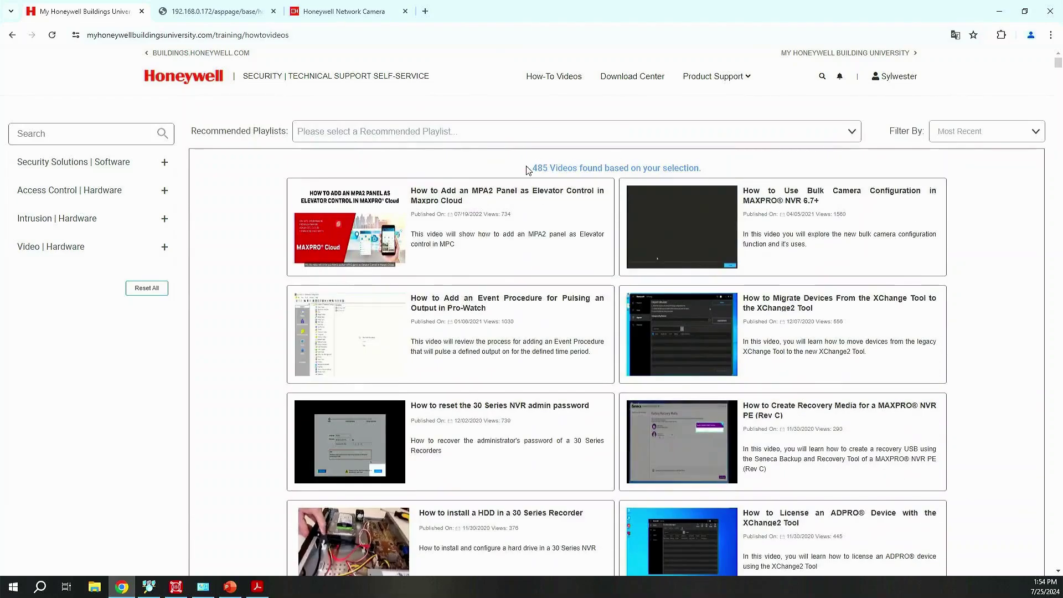
pyautogui.moveTo(530, 168); pyautogui.dragTo(707, 168)
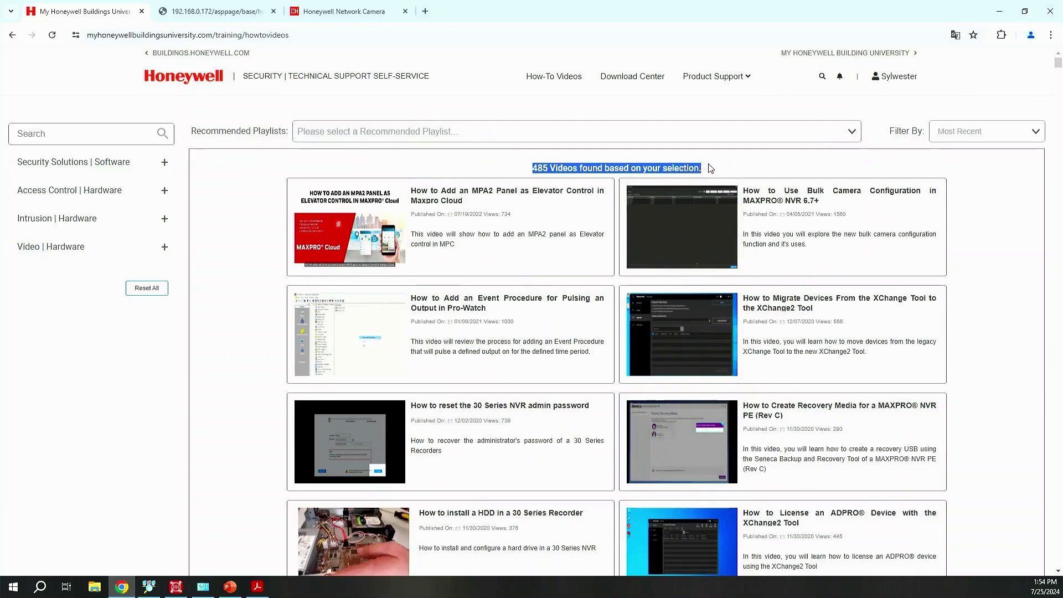
pyautogui.click(715, 162)
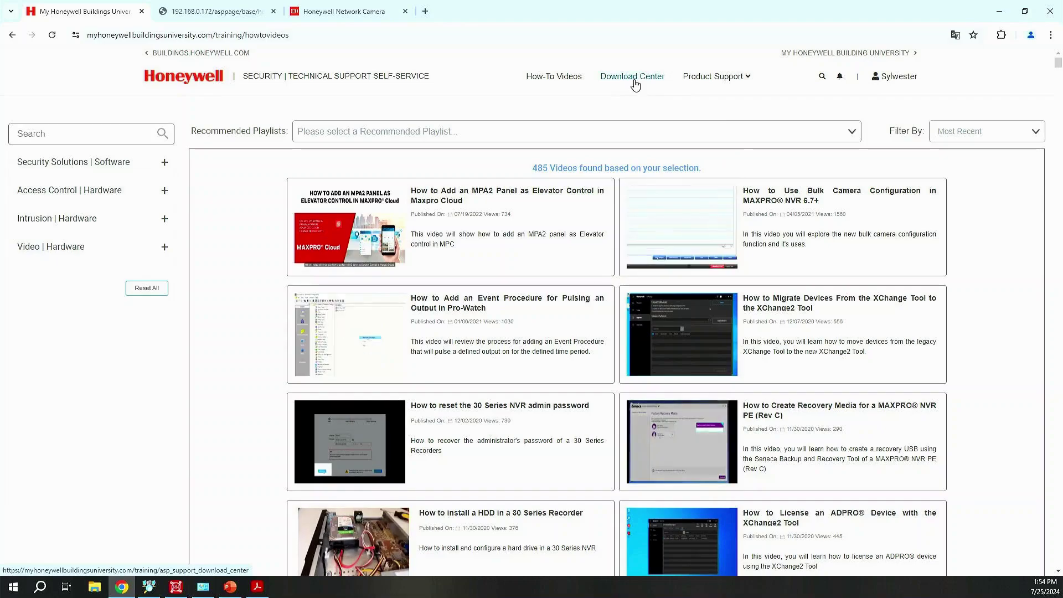
# - Filter the Download Center to Tools and view the Unified Tool versions under Camera Tools
pyautogui.click(635, 81)
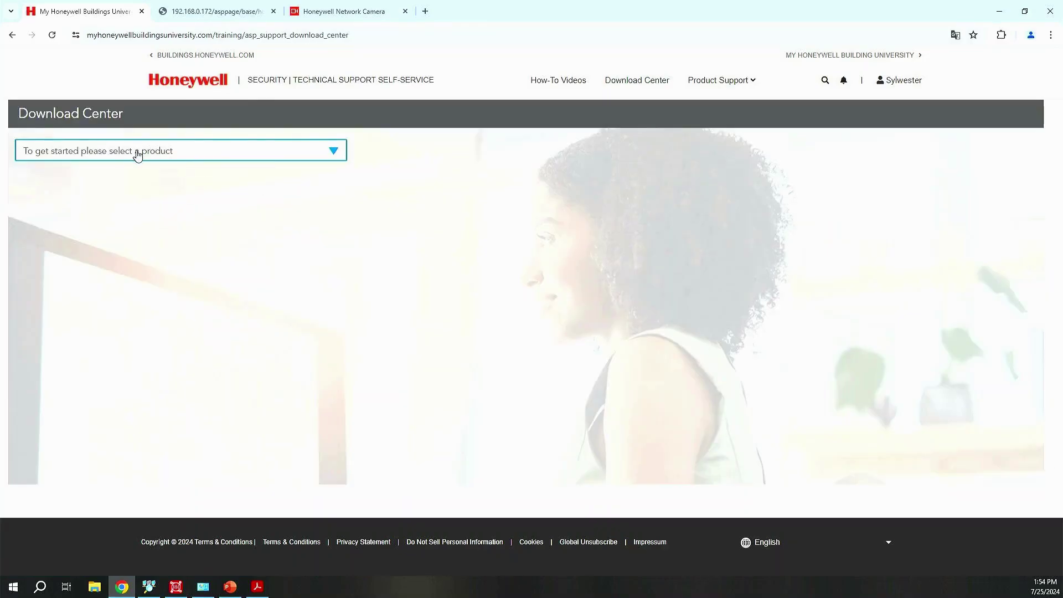
pyautogui.click(138, 153)
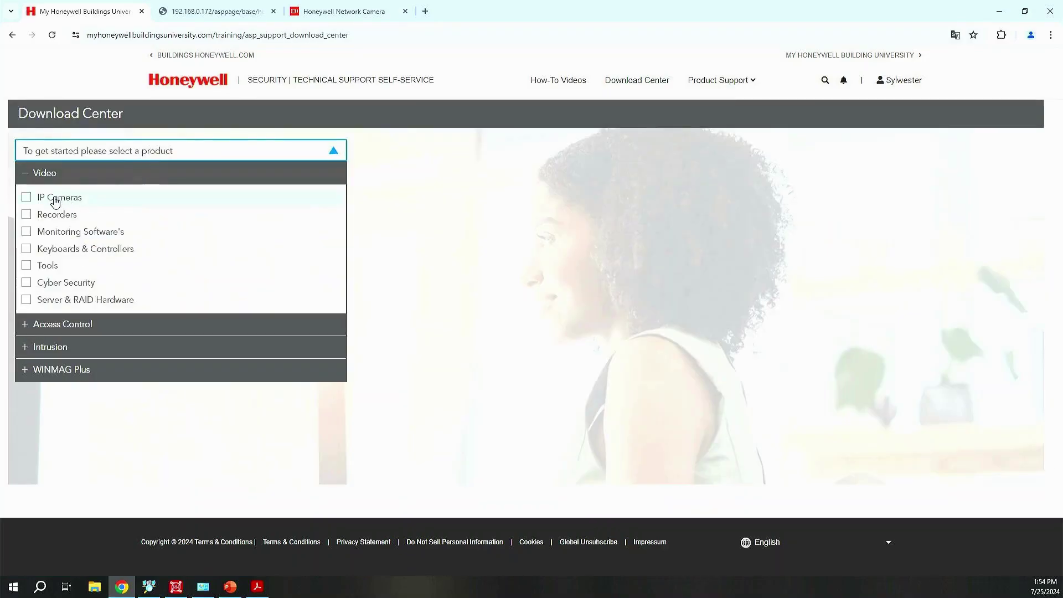
pyautogui.click(45, 266)
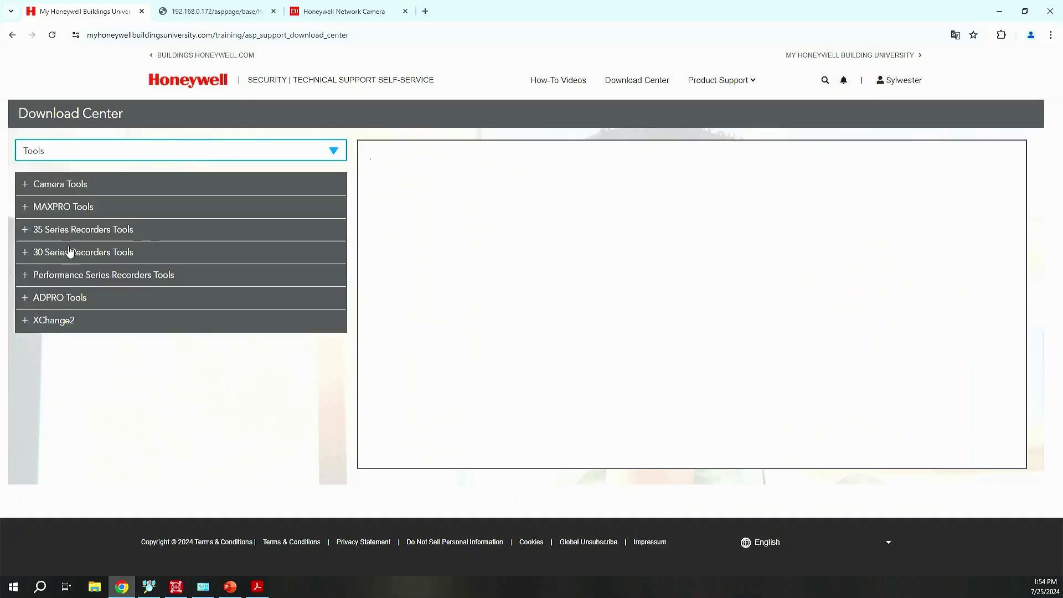
pyautogui.click(67, 184)
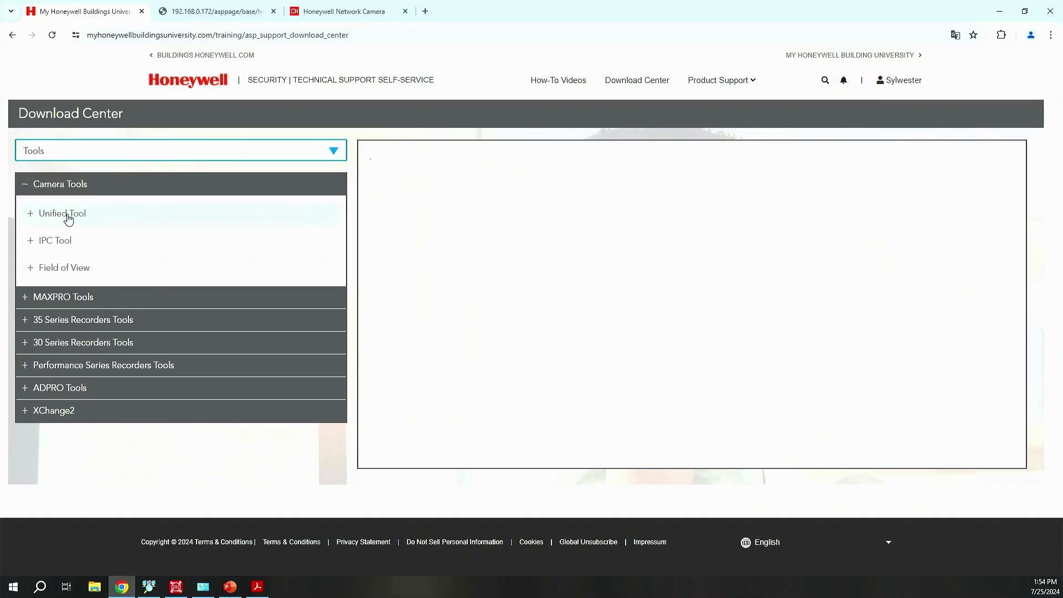
pyautogui.click(66, 214)
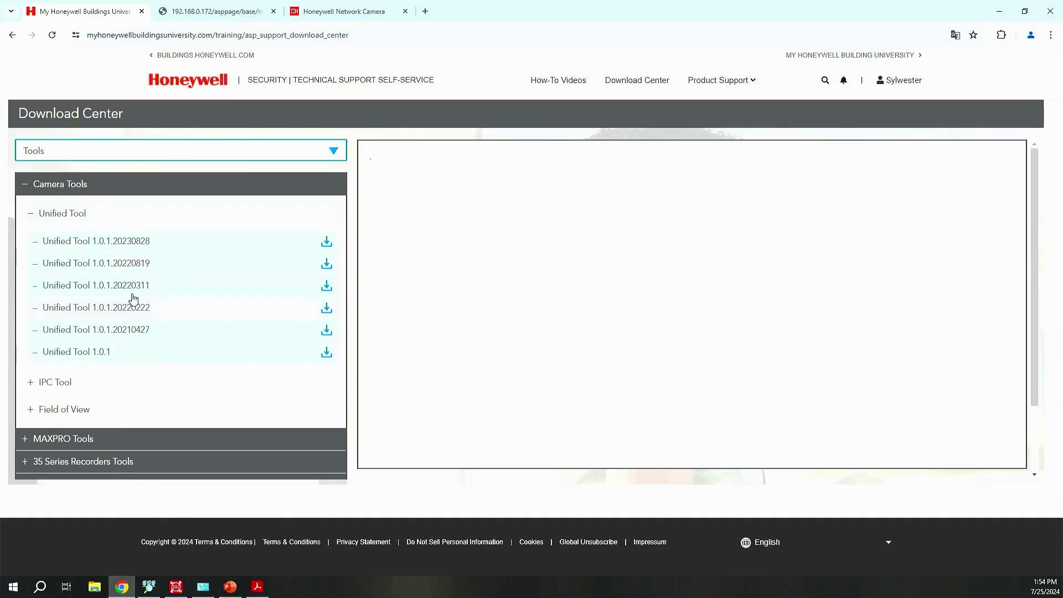
pyautogui.click(82, 189)
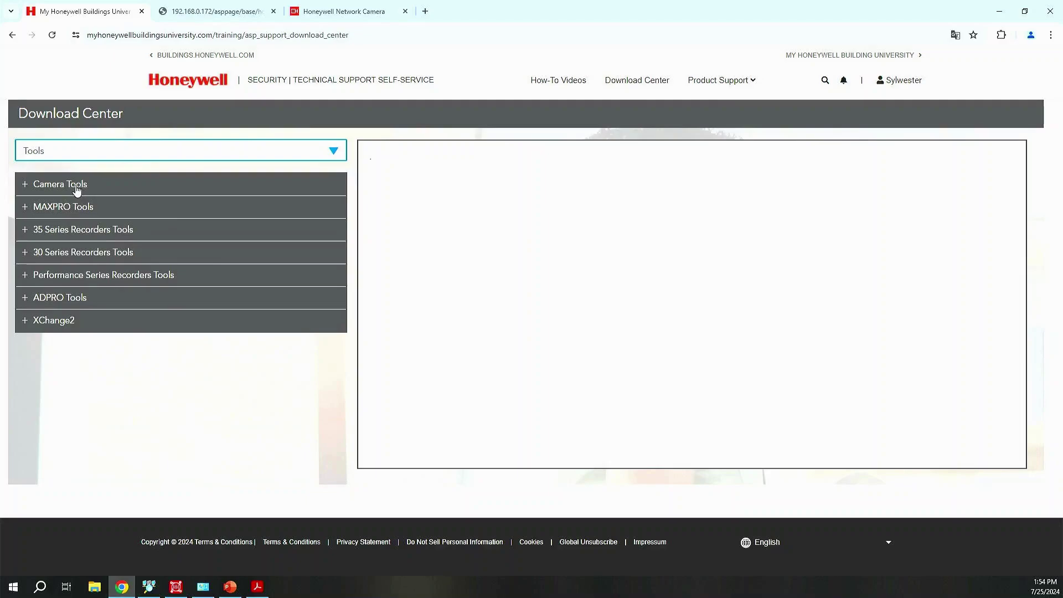
pyautogui.click(127, 159)
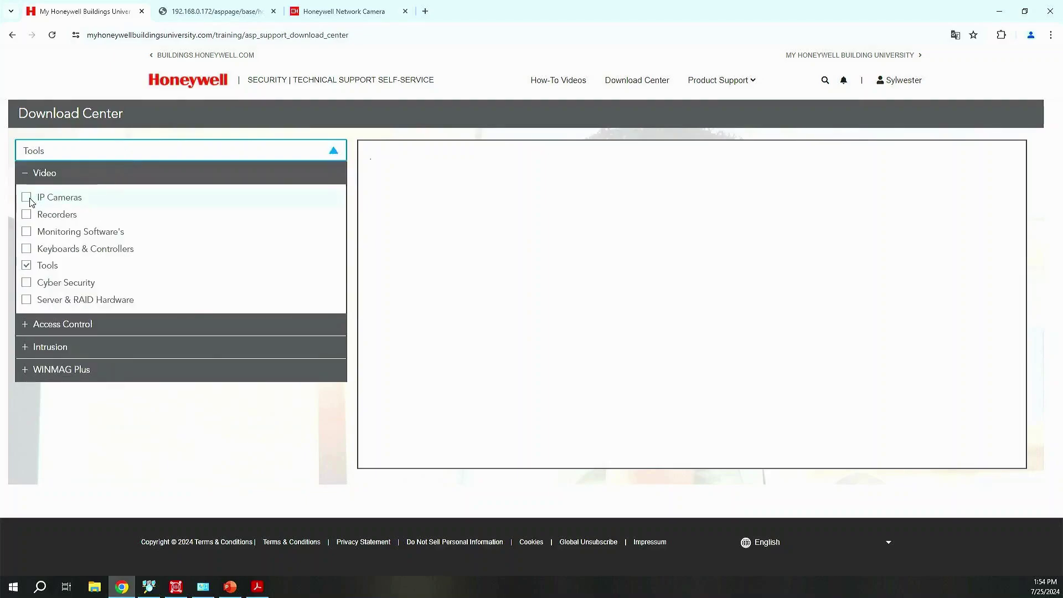